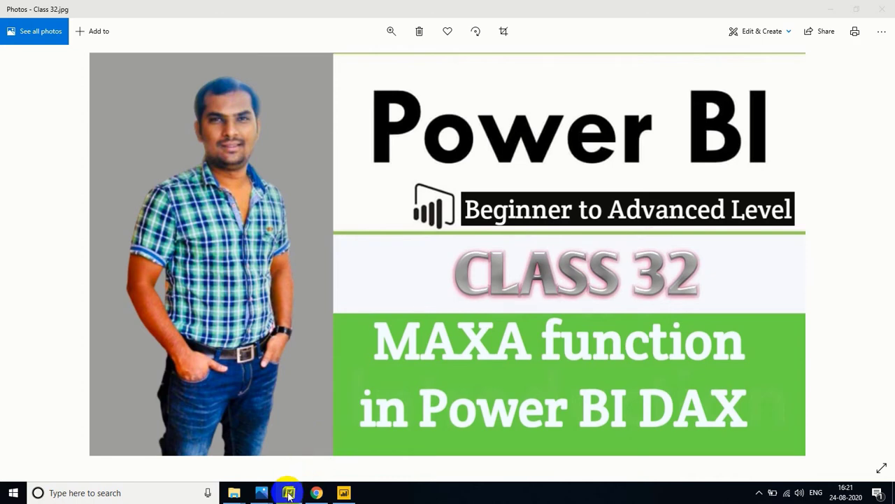
- Bring up the Class 32 Word notes and highlight the MAXA syntax and examples question lines
click(288, 494)
click(280, 388)
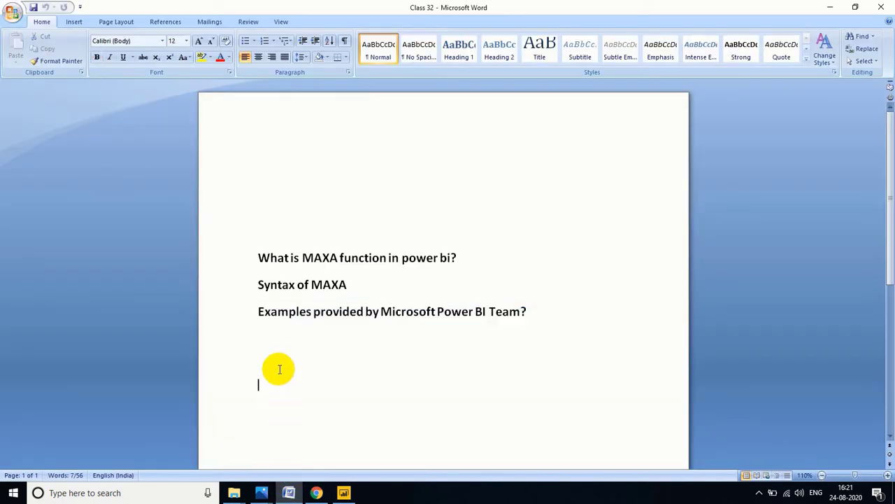
click(258, 259)
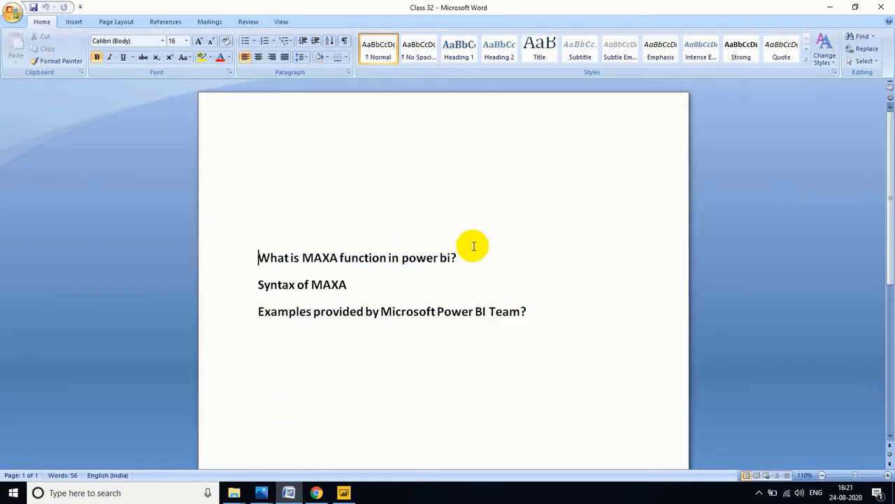
drag(259, 286, 344, 284)
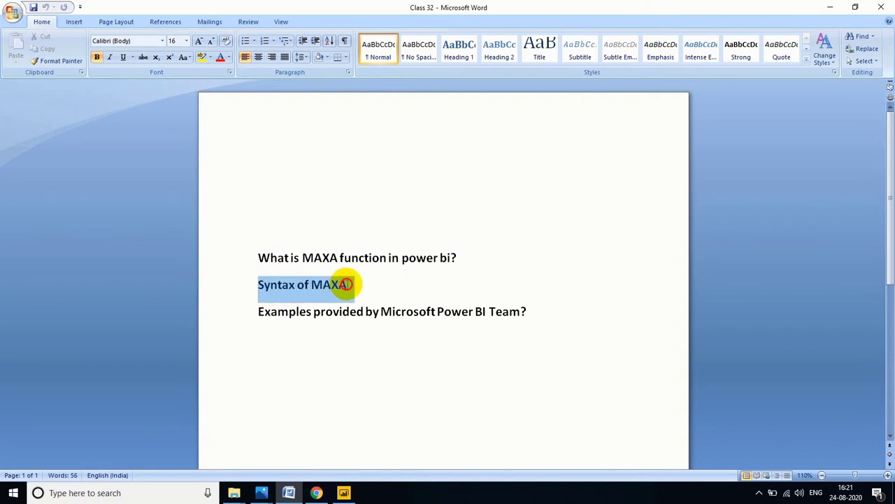
click(297, 348)
drag(259, 312, 539, 309)
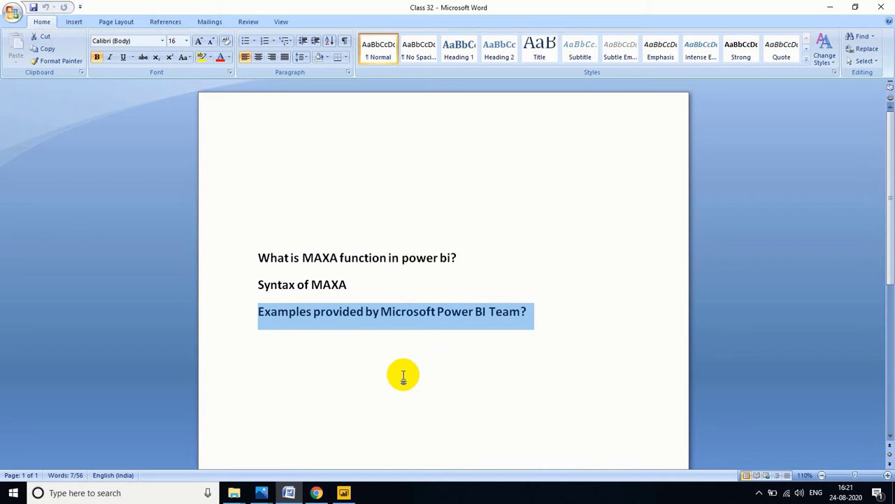
- In Chrome, type 'max' and search Google for the 'maxa in power bi' suggestion
click(318, 493)
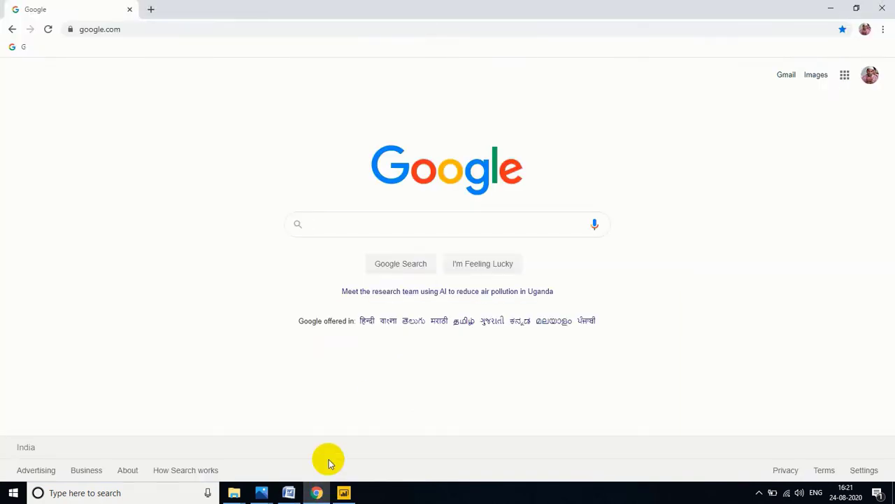
text(max)
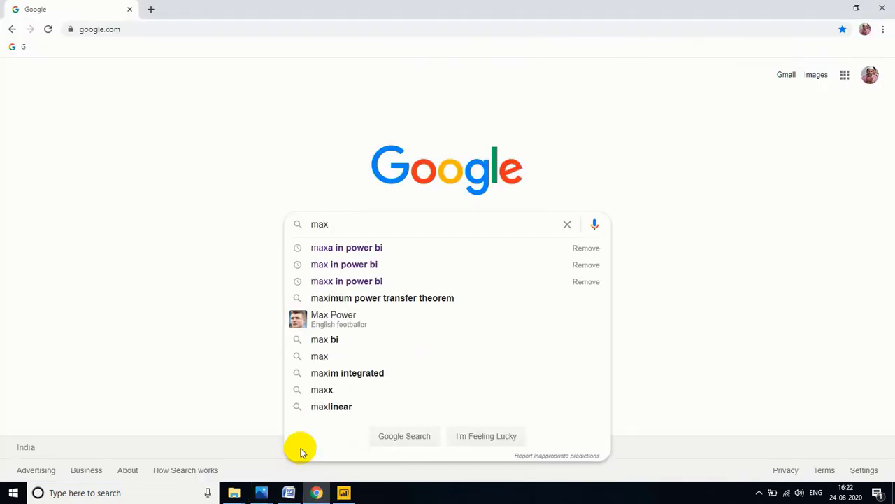
click(385, 248)
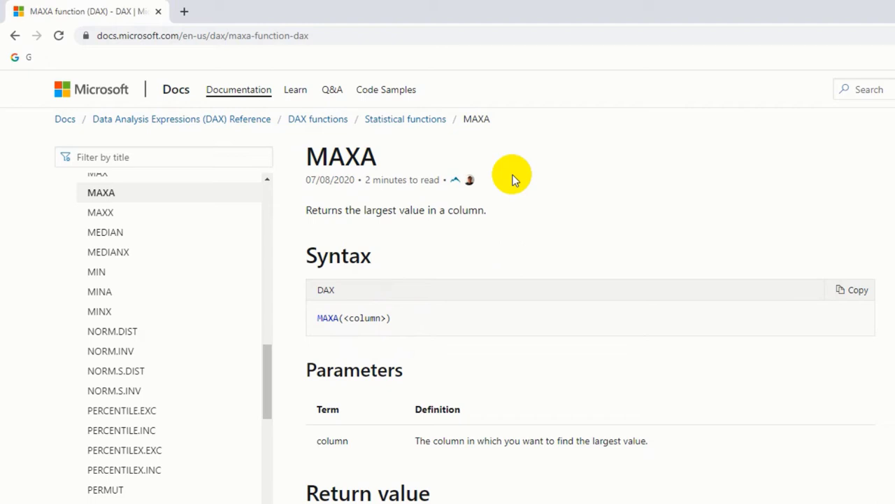
scroll(511, 184, down, 2)
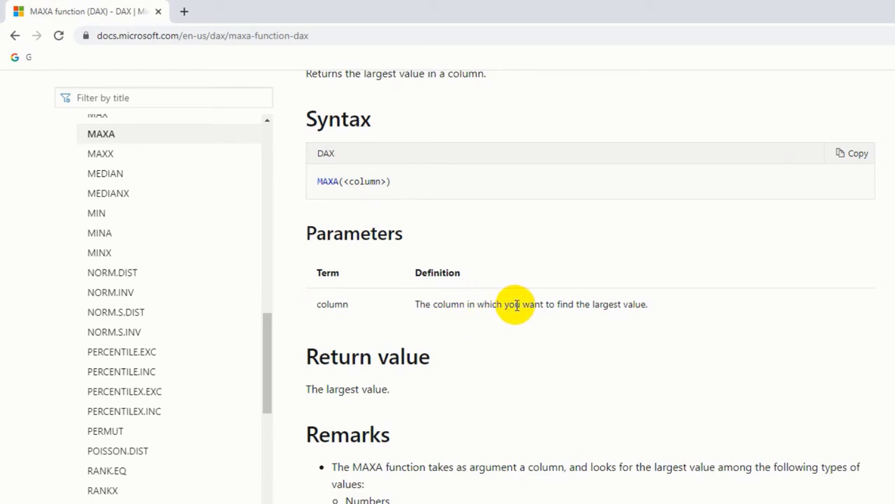
scroll(489, 326, down, 2)
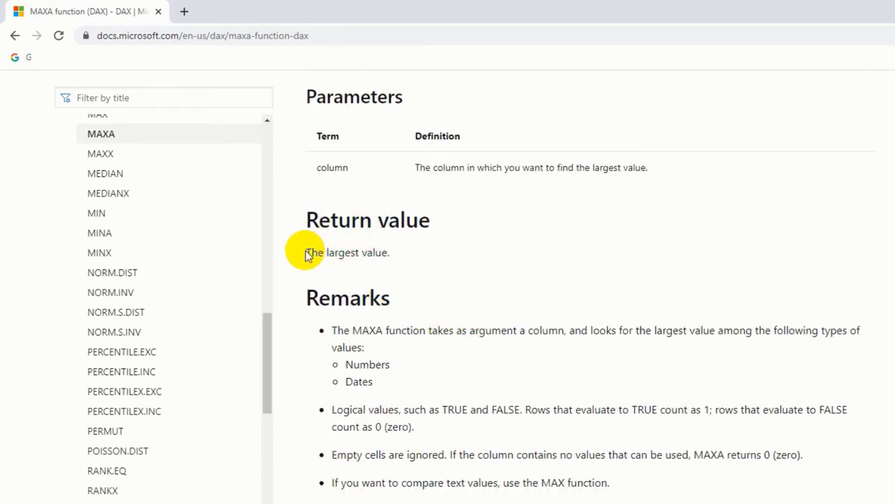
drag(304, 251, 409, 263)
scroll(399, 287, down, 1)
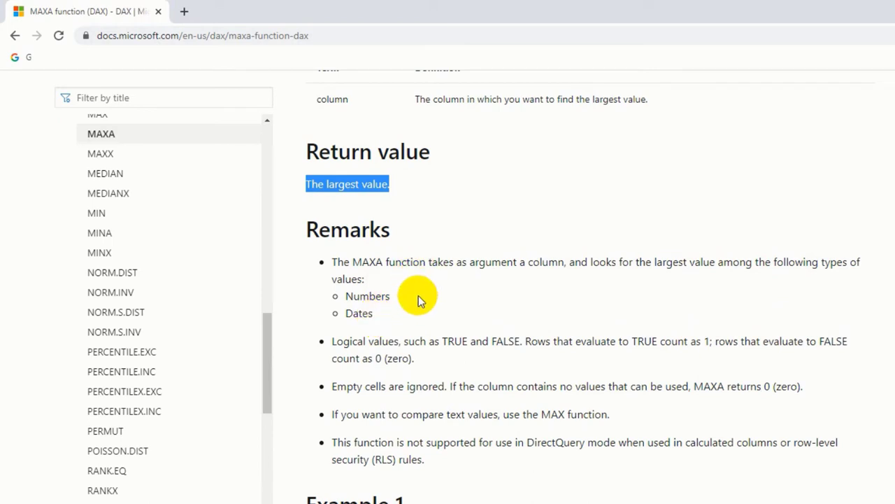
scroll(431, 279, down, 1)
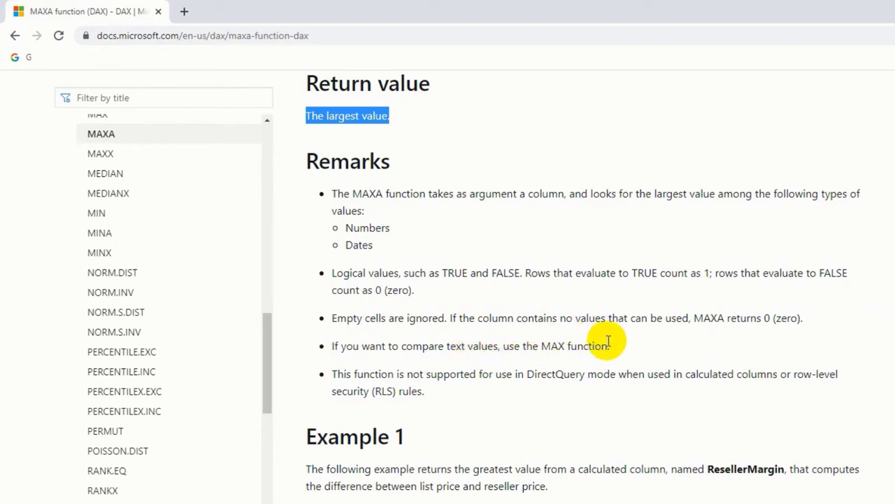
scroll(602, 343, down, 1)
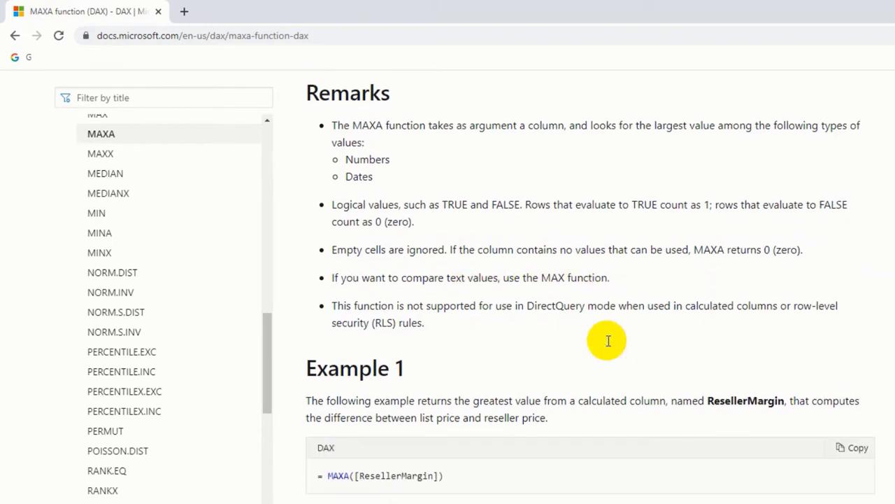
click(335, 305)
drag(334, 305, 852, 322)
scroll(626, 287, down, 2)
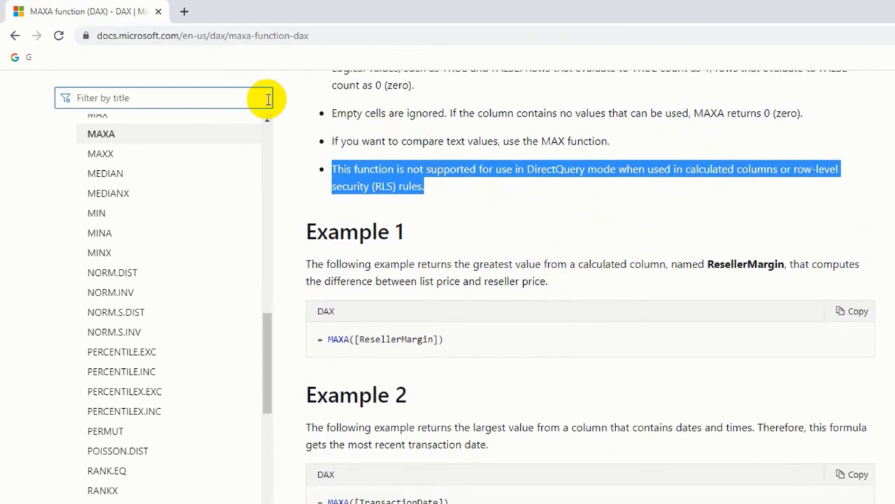
scroll(300, 279, up, 1)
drag(300, 294, 426, 298)
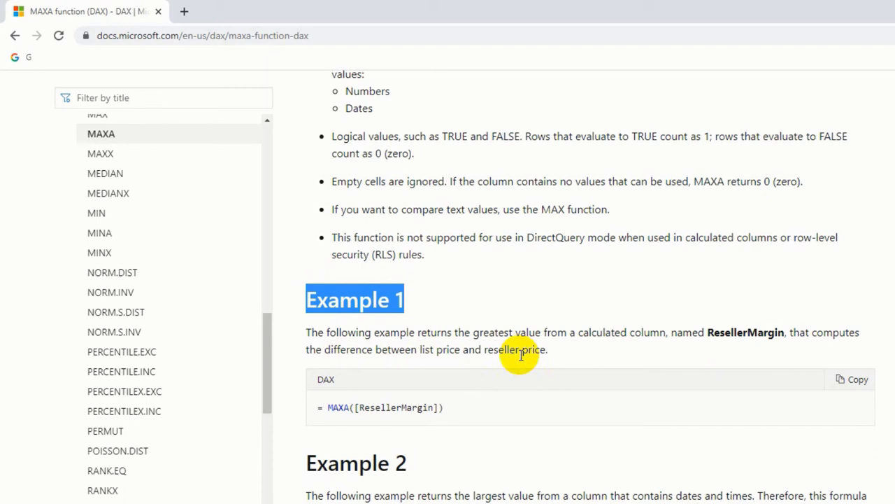
scroll(597, 336, down, 2)
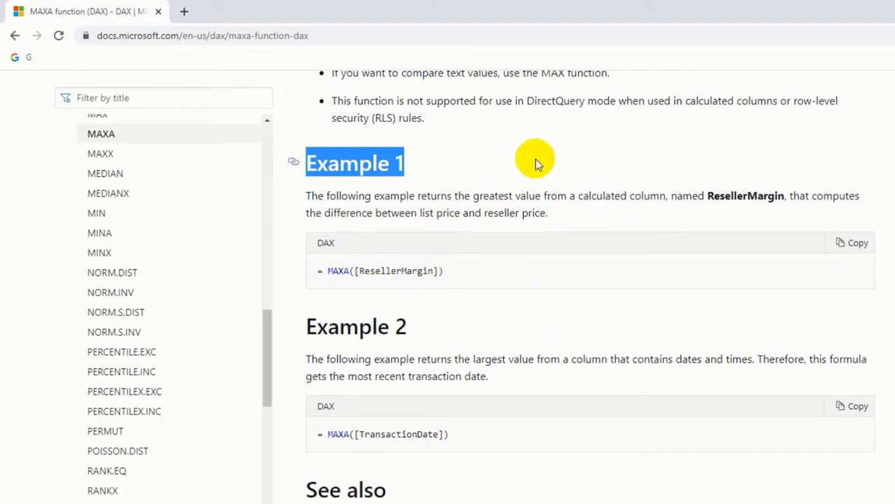
scroll(305, 308, down, 1)
drag(306, 291, 494, 310)
scroll(438, 345, down, 1)
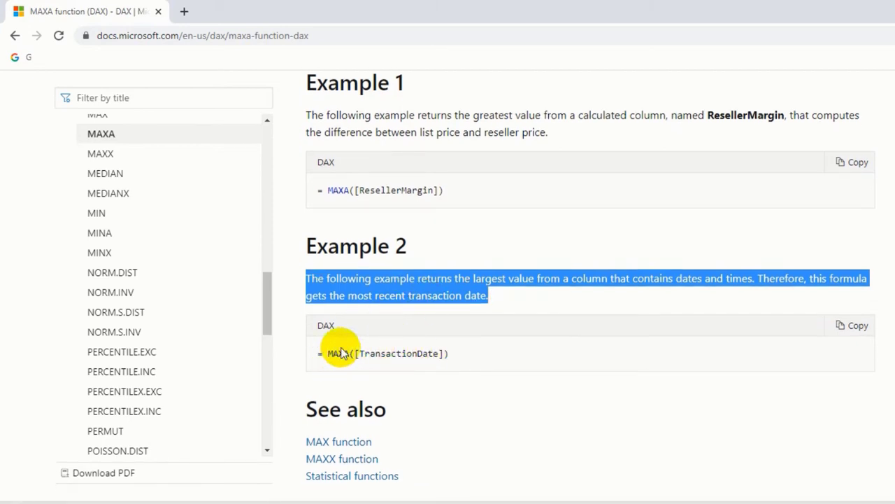
scroll(458, 329, up, 1)
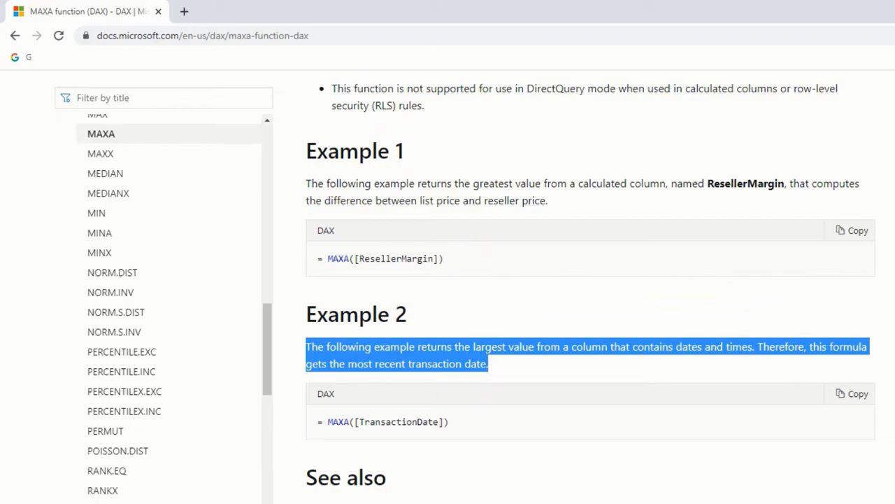
- Import the product table from the Sample.xlsx Excel workbook into the report
click(361, 495)
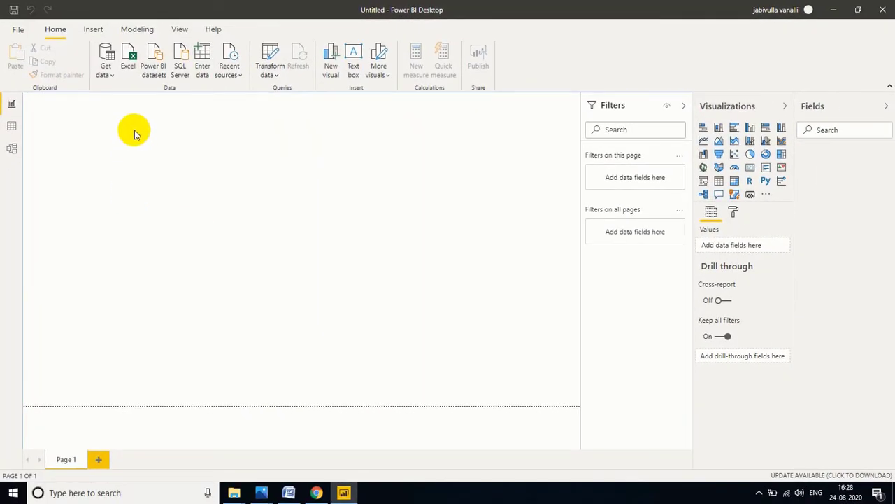
click(126, 63)
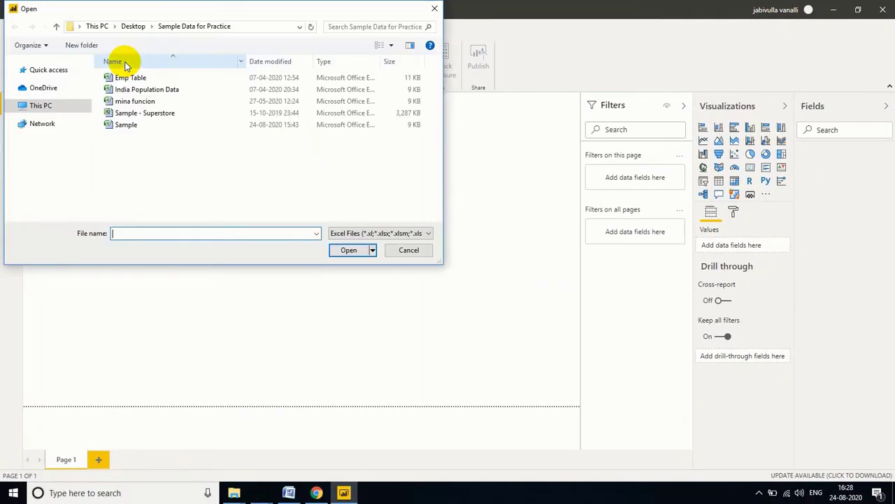
click(129, 126)
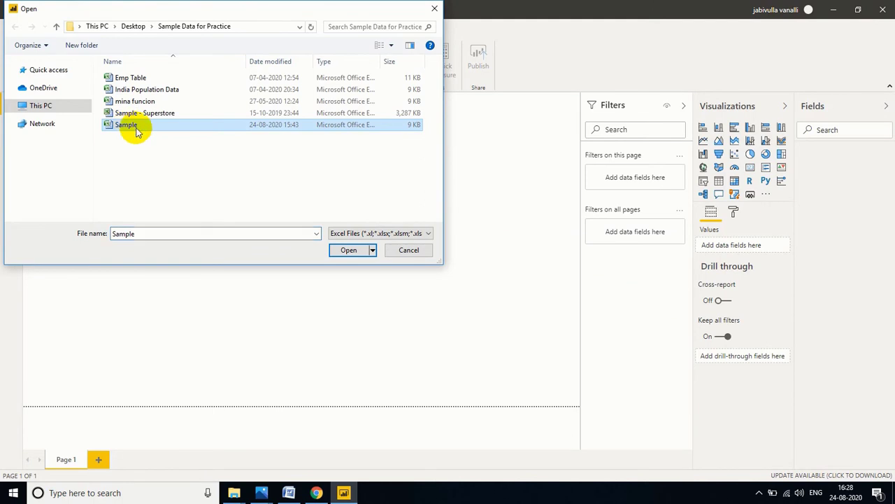
click(346, 250)
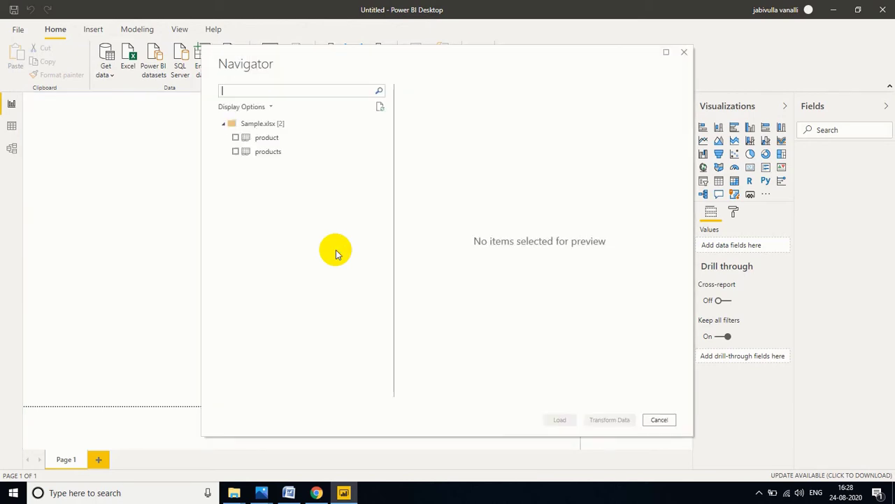
click(256, 137)
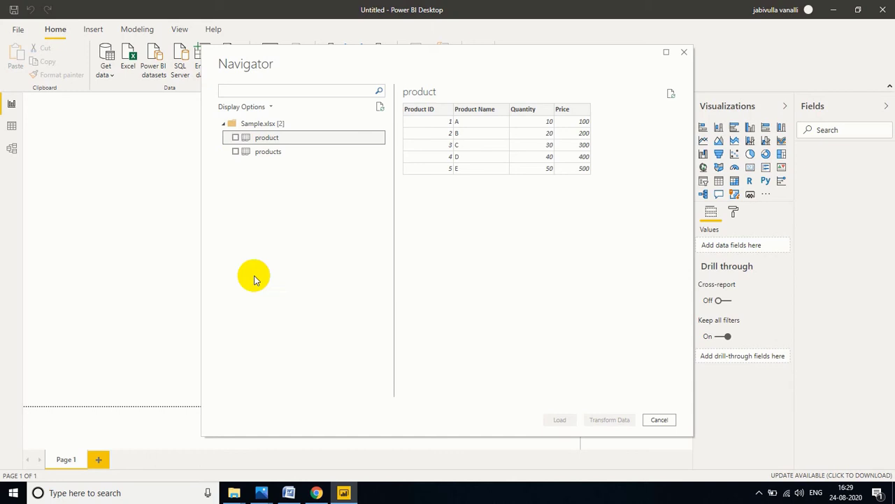
click(236, 138)
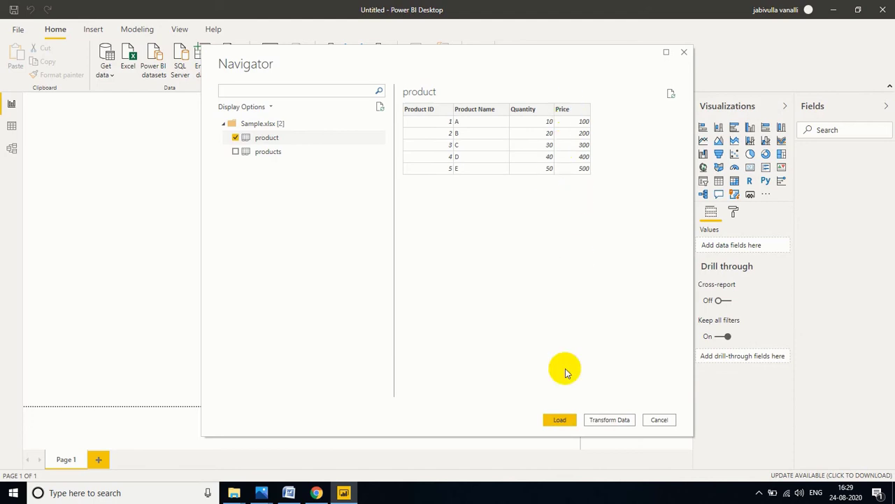
click(558, 422)
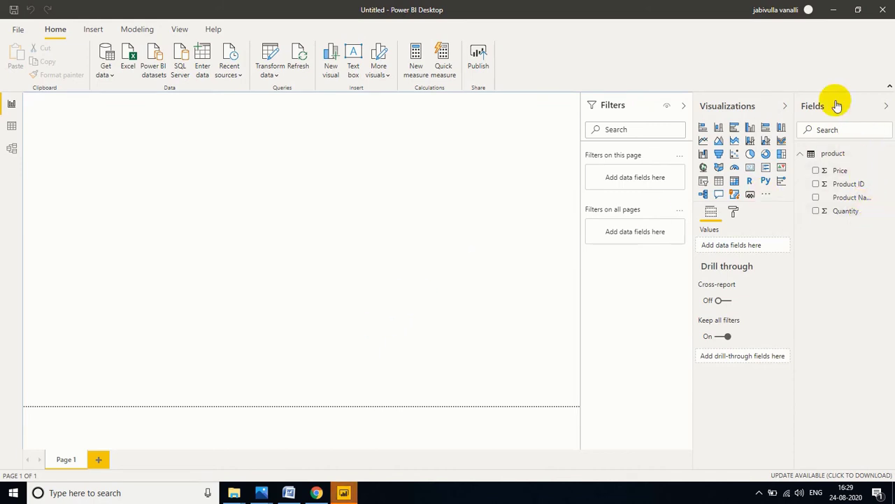
- Switch to Data view and display the product table with its Price column
click(11, 128)
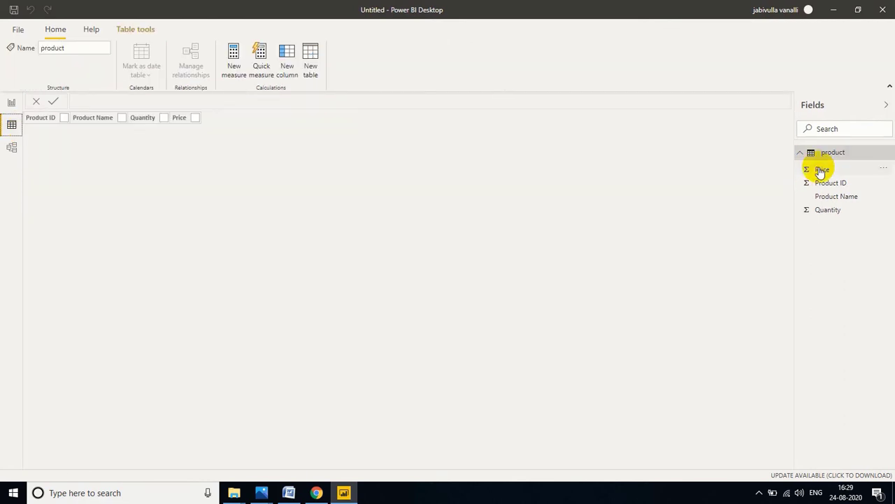
click(822, 170)
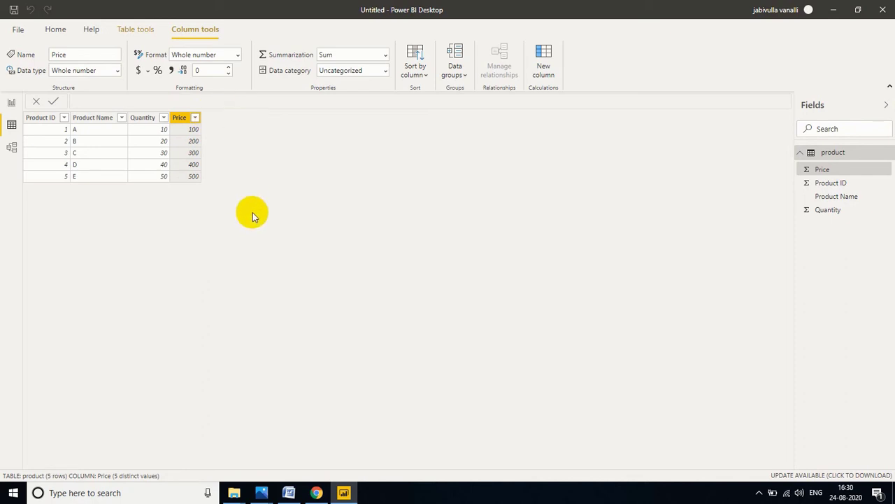
- Create the calculated column MAXA Price = MAXA('product'[Price]) in the product table
right_click(833, 153)
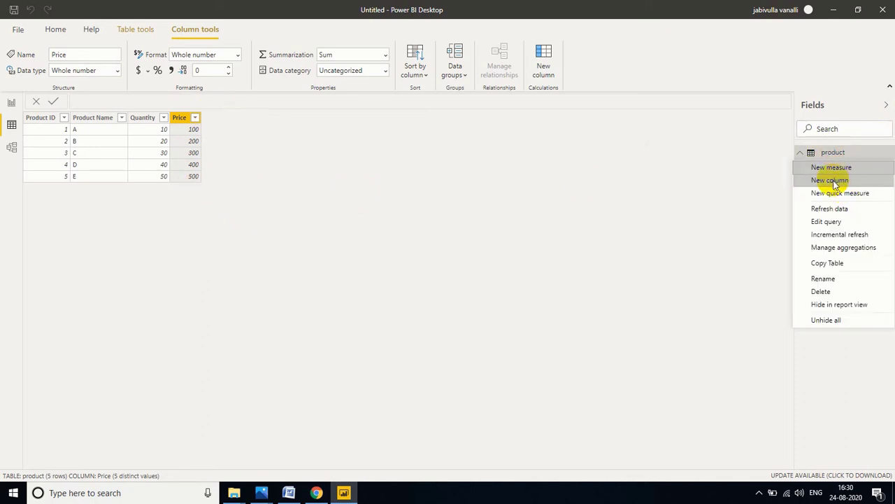
click(834, 179)
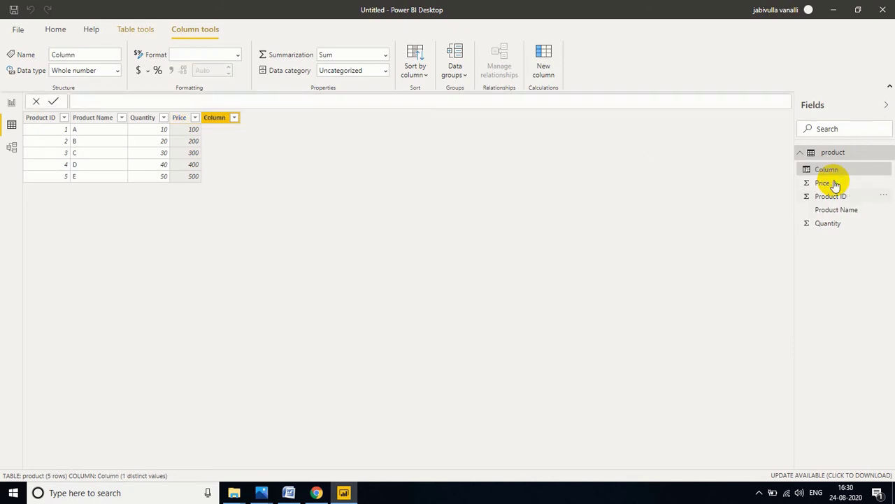
text(MAXA Price)
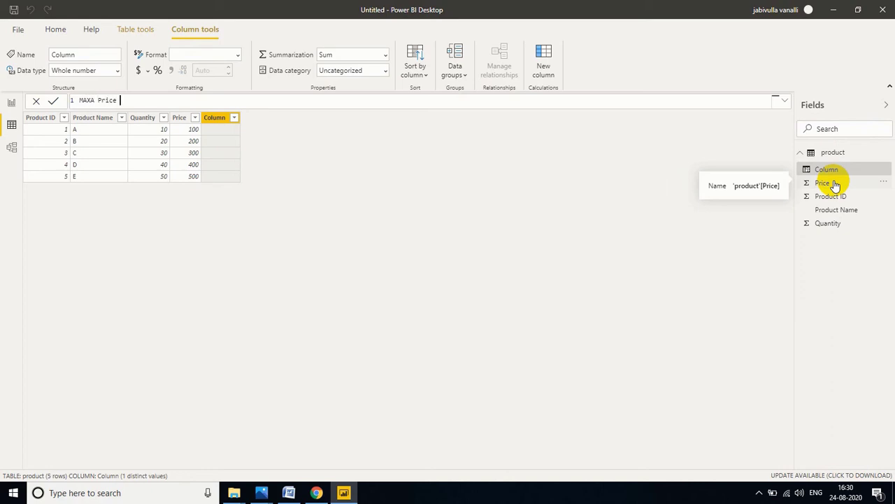
text(= maxa)
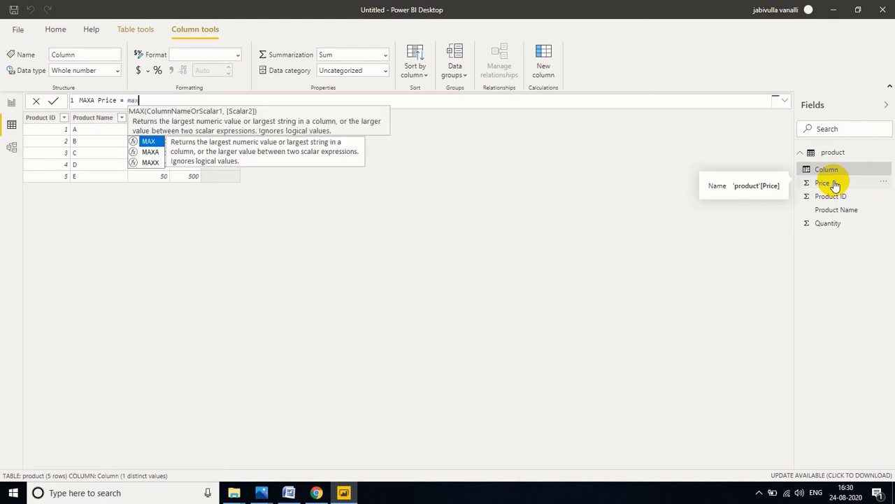
key(Tab)
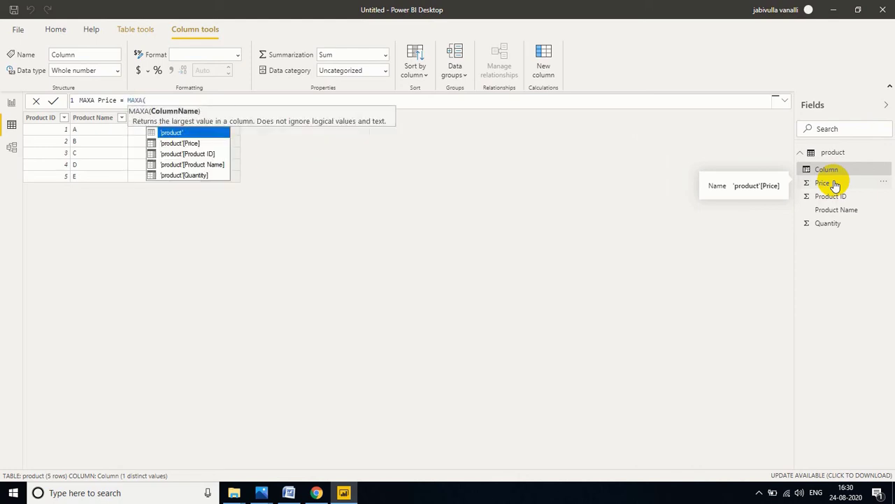
text(price)
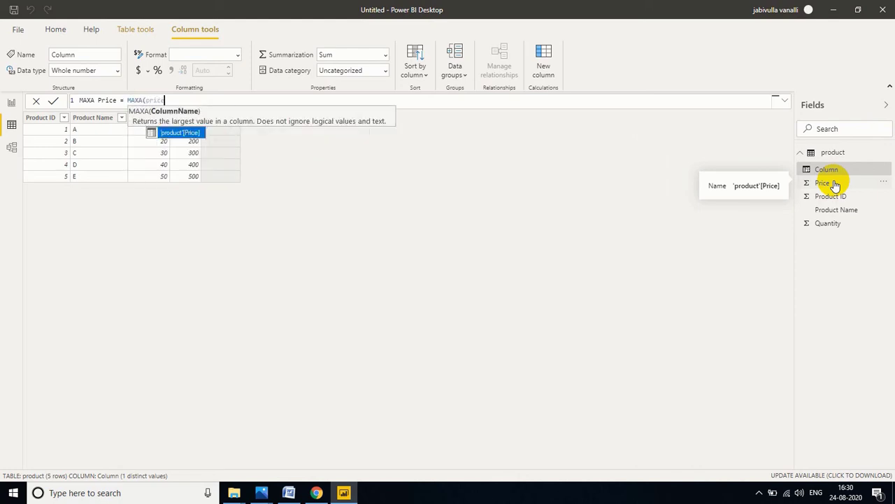
click(183, 135)
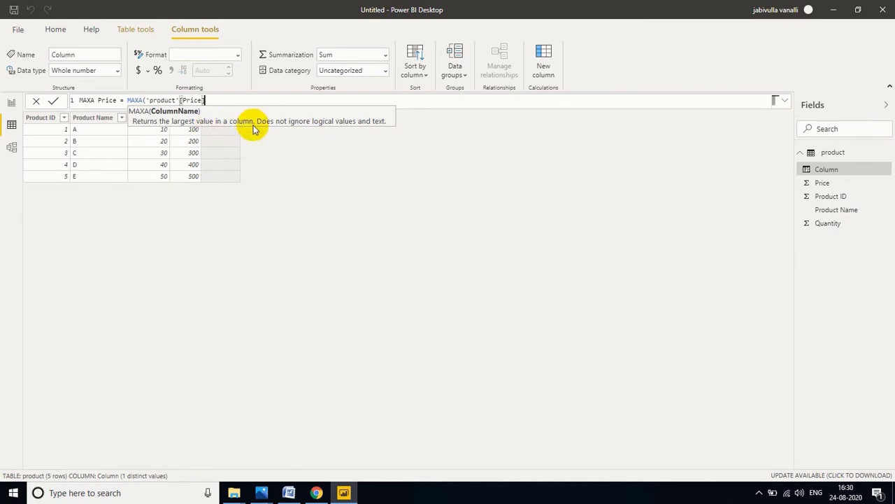
text())
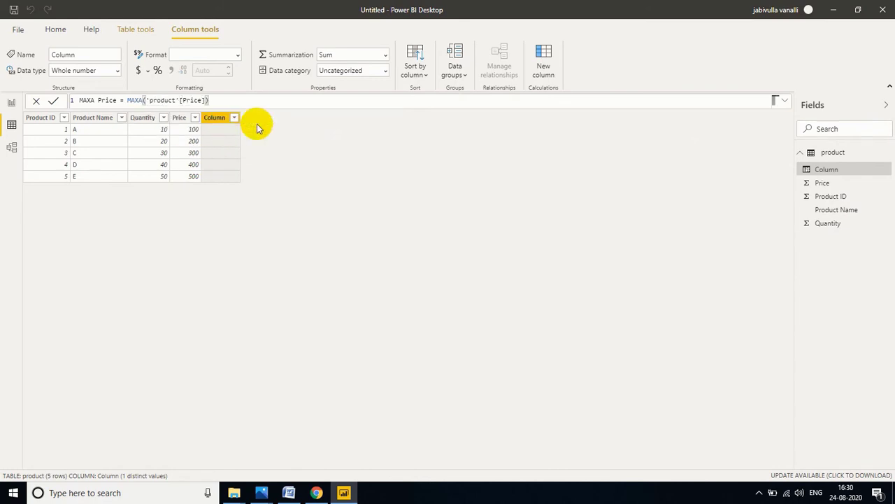
key(Return)
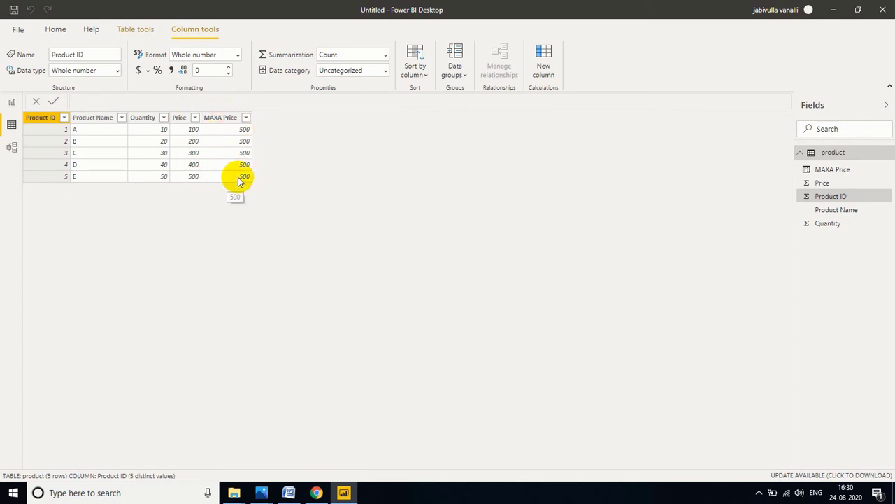
- Return to Report view and reconnect to the recent SQL Server data source
click(9, 104)
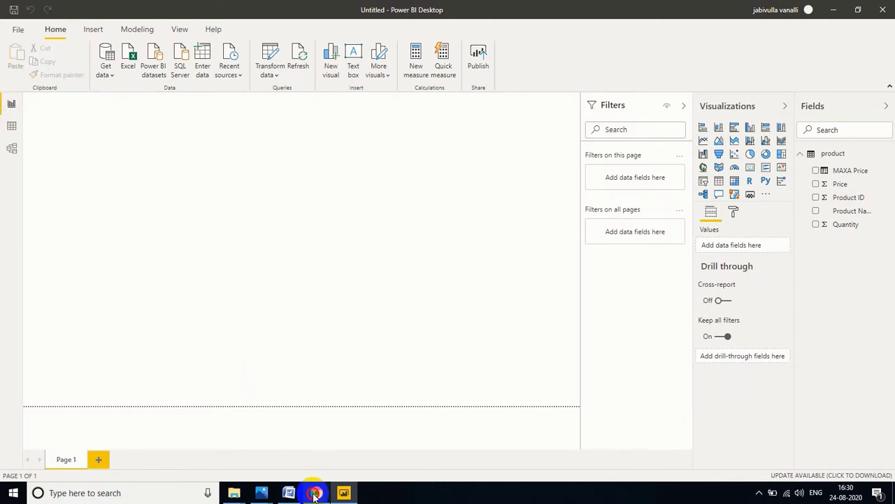
click(315, 494)
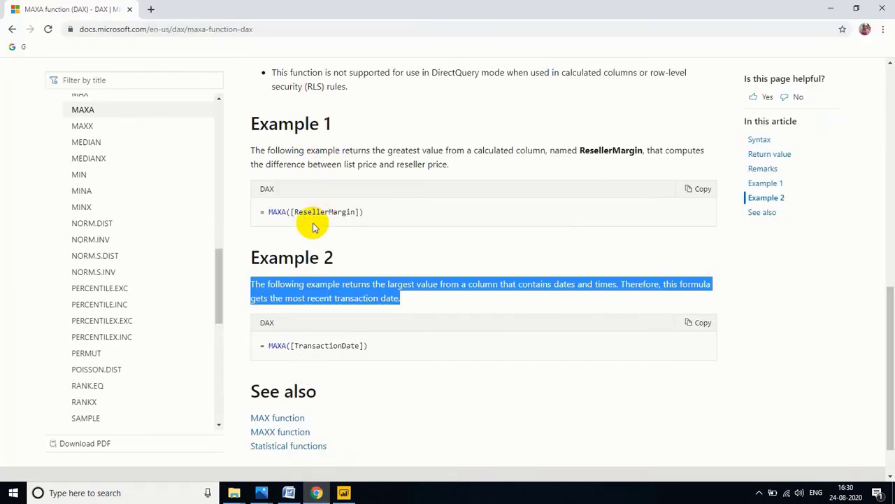
click(343, 493)
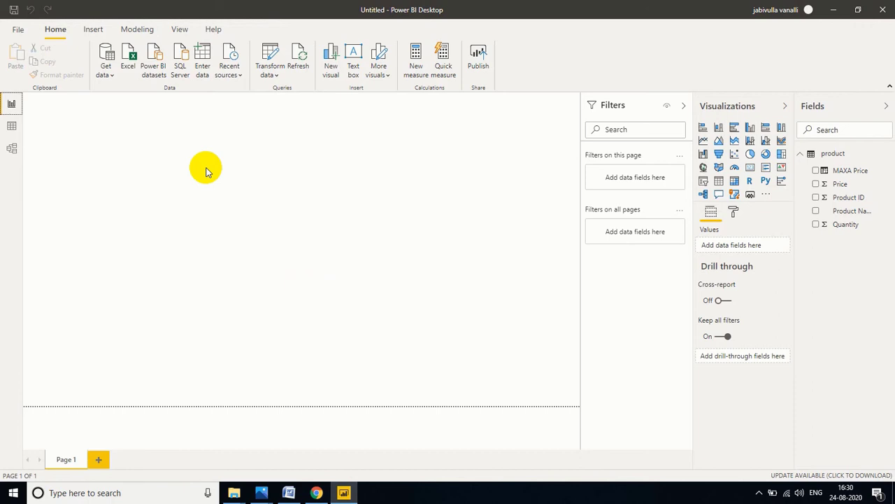
click(231, 68)
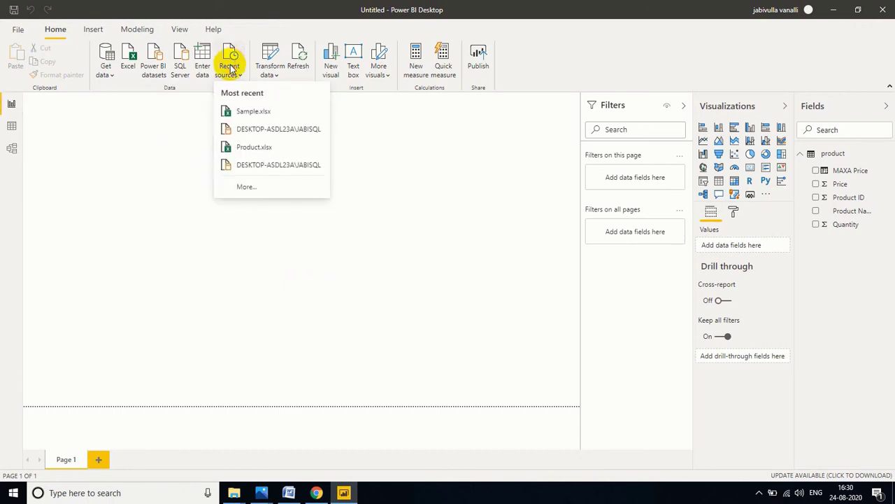
click(268, 131)
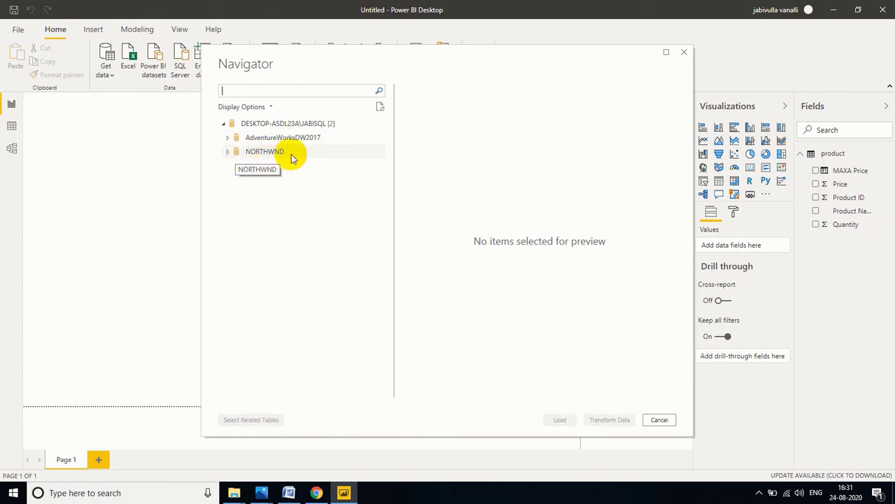
- Select DimDate and FactInternetSales from AdventureWorksDW2017 and load them
click(226, 140)
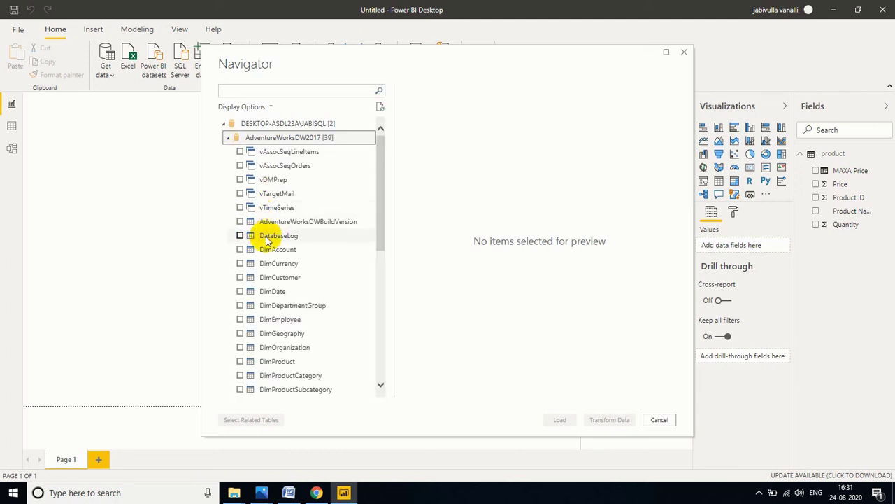
click(240, 291)
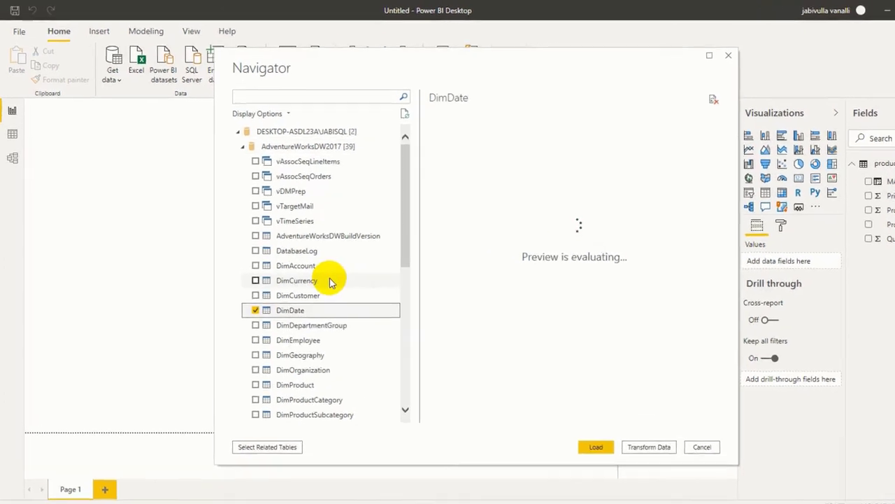
scroll(330, 282, down, 3)
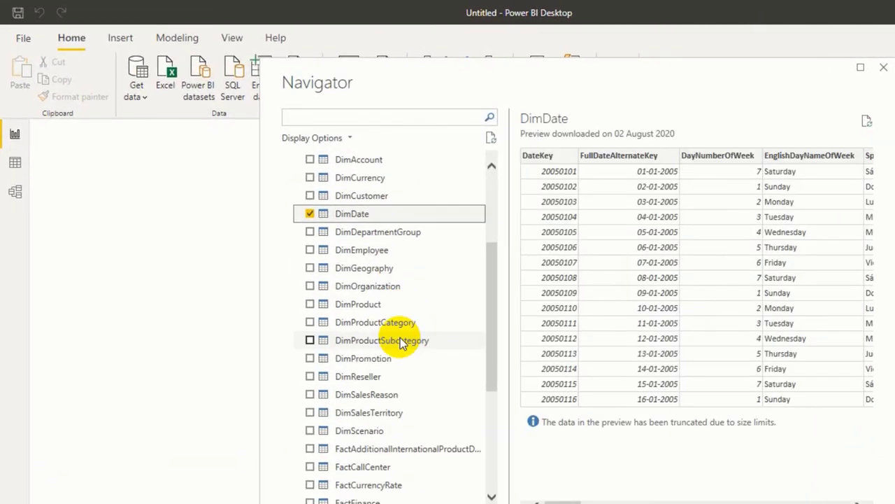
scroll(370, 411, down, 1)
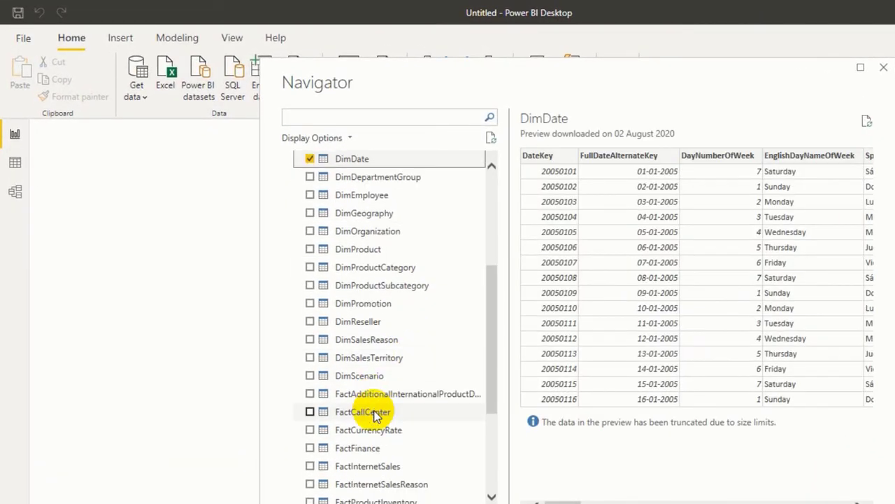
click(310, 467)
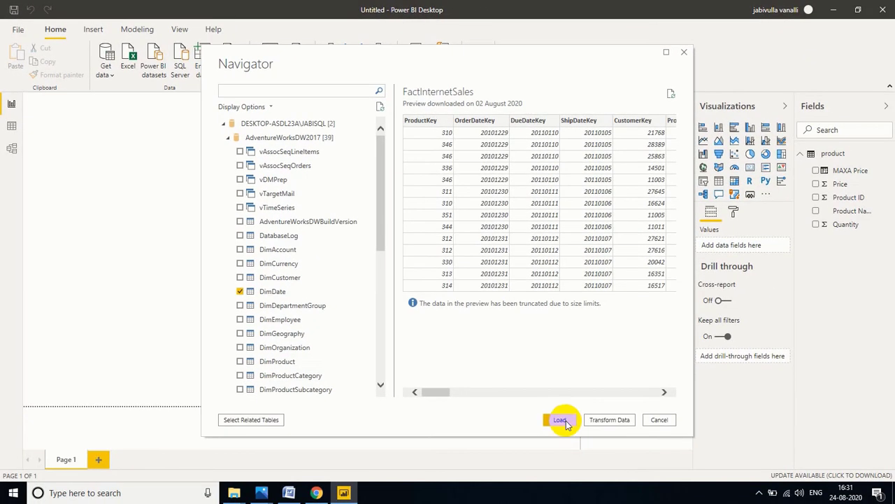
click(560, 419)
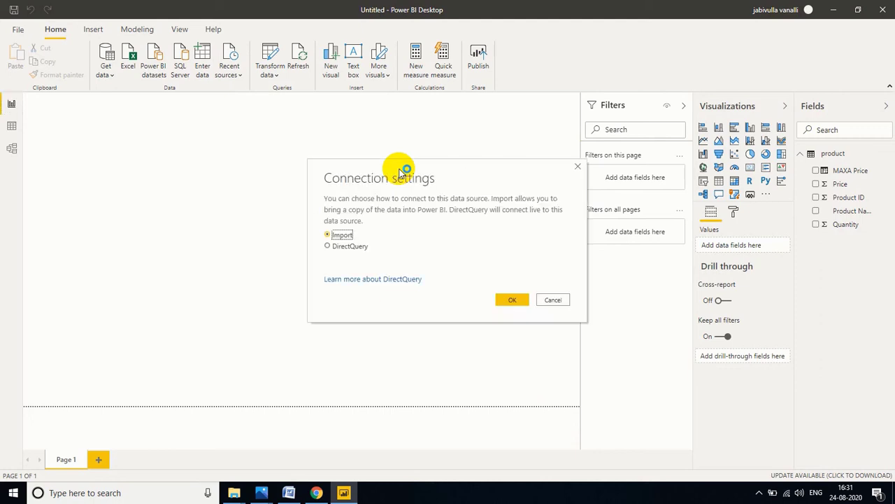
- Confirm Import mode, then browse the product and DimDate field lists
click(515, 299)
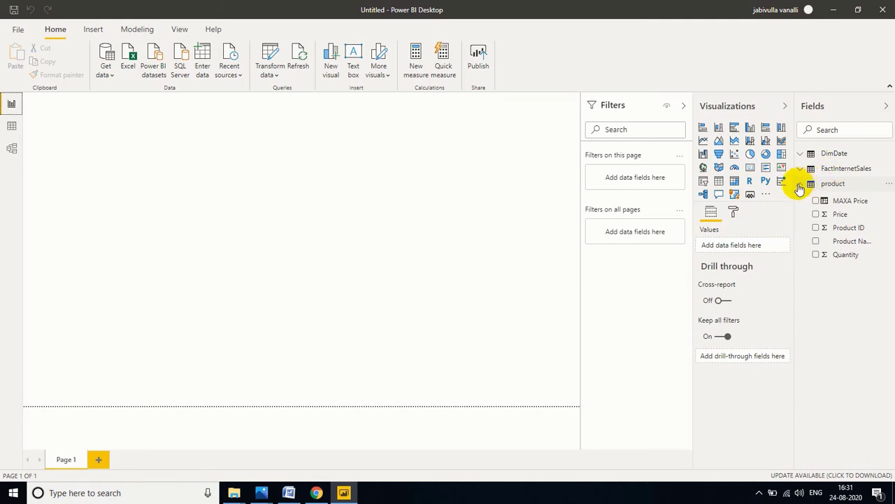
click(800, 186)
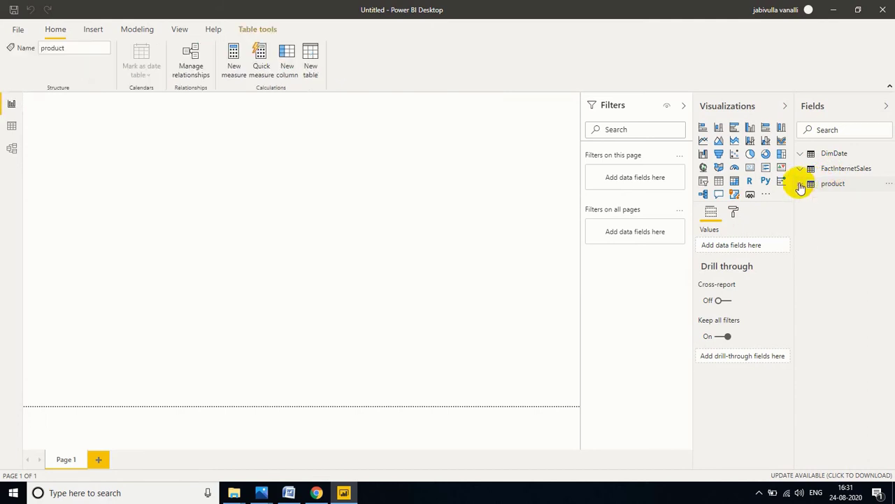
click(842, 155)
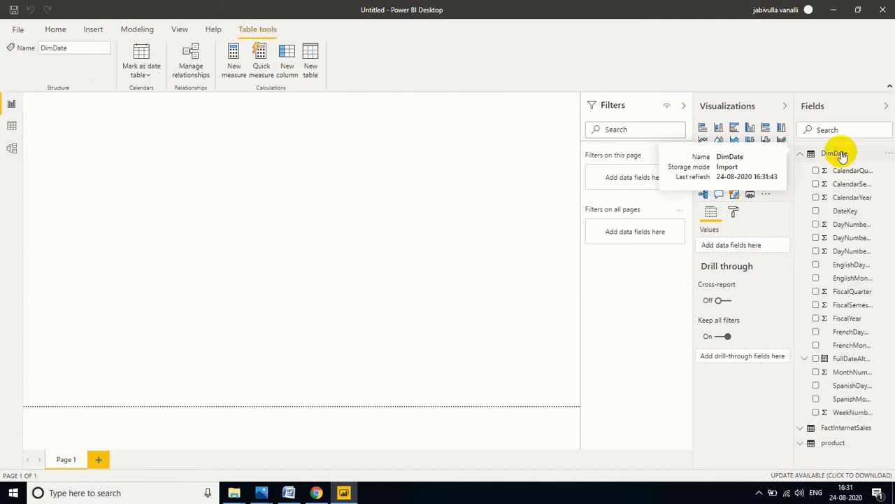
click(841, 154)
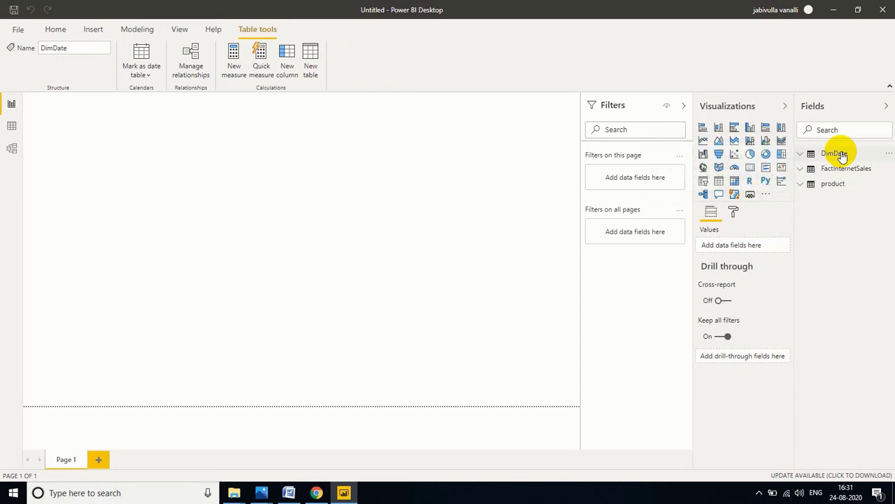
- Inspect the FactInternetSales columns, then leave DimDate's field list expanded
click(805, 170)
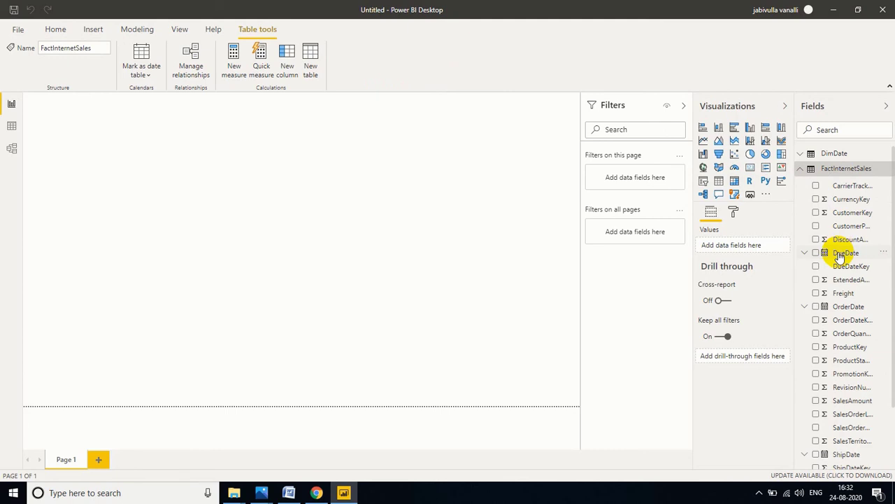
scroll(842, 257, down, 2)
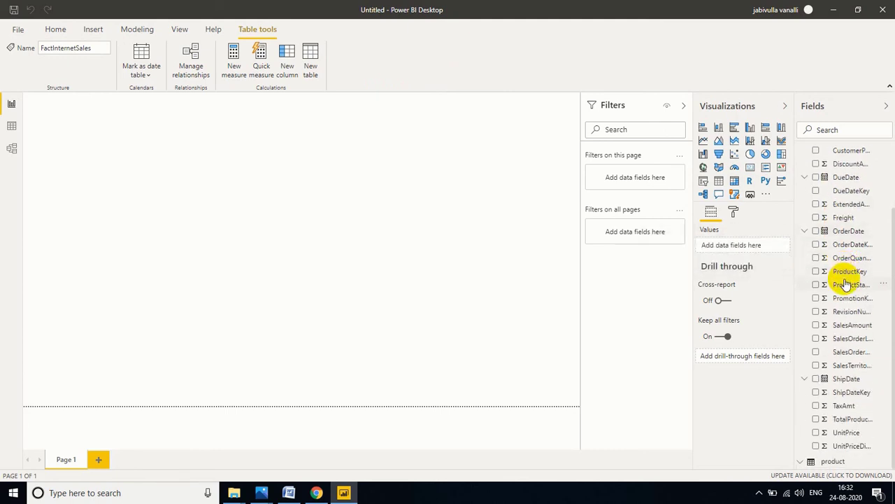
scroll(845, 284, up, 2)
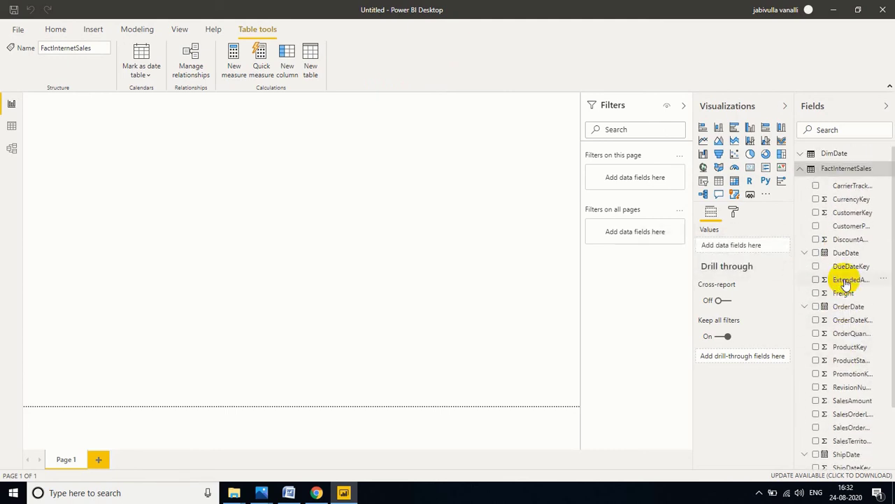
click(800, 174)
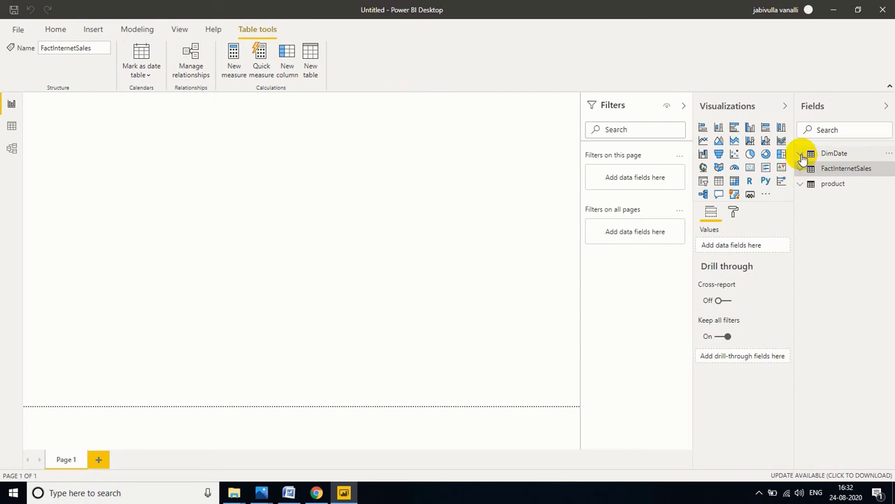
click(801, 155)
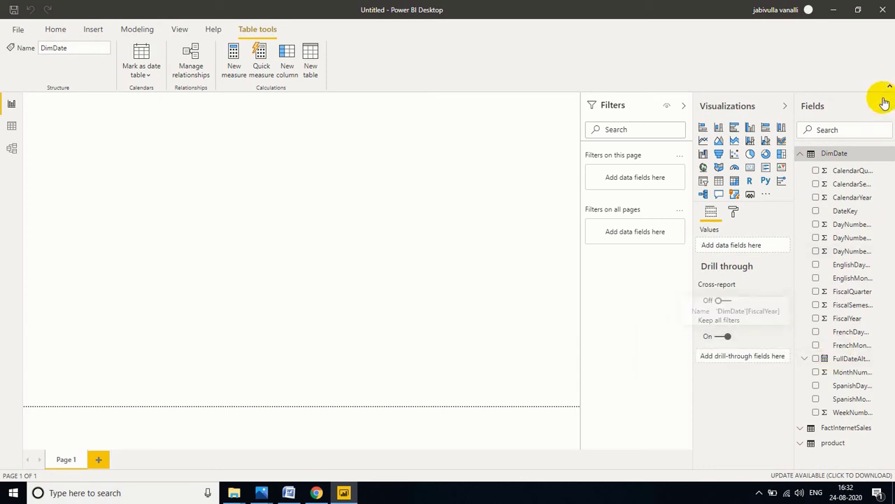
- Create the DimDate measure MAx Date = MAXA(DimDate[FullDateAlternateKey])
right_click(835, 154)
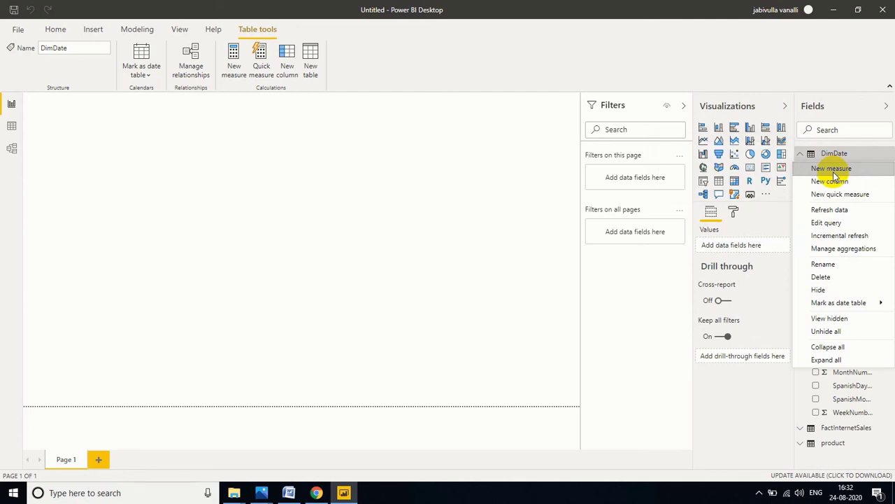
click(834, 170)
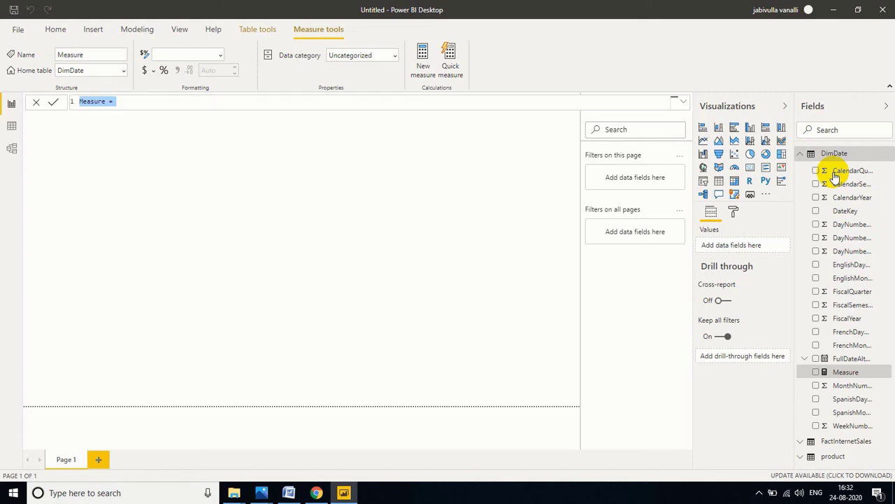
text(MAx Date = MAXA()
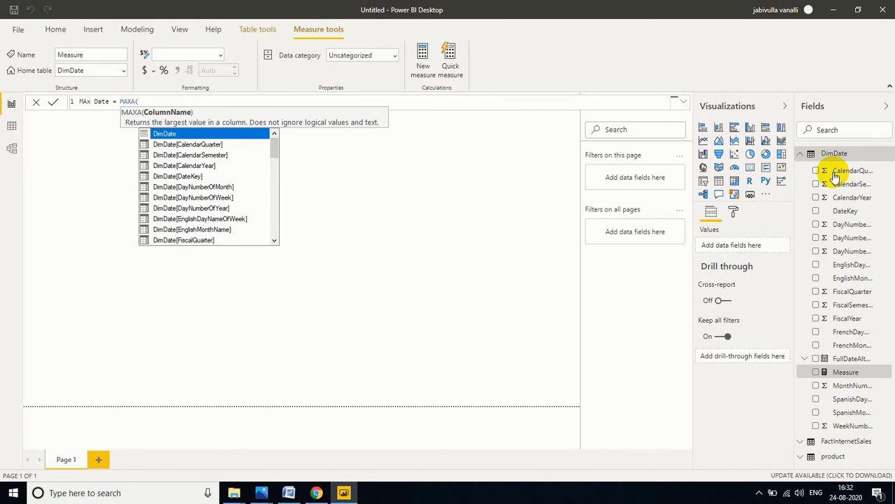
text(ful)
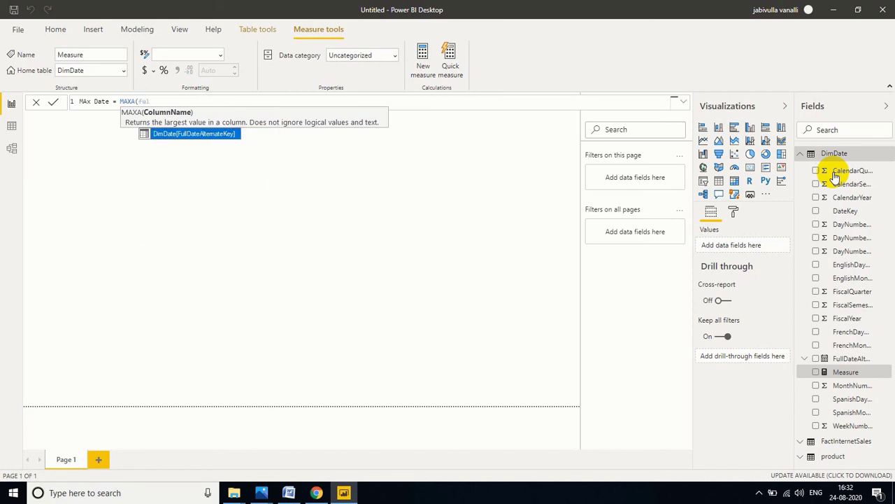
click(196, 135)
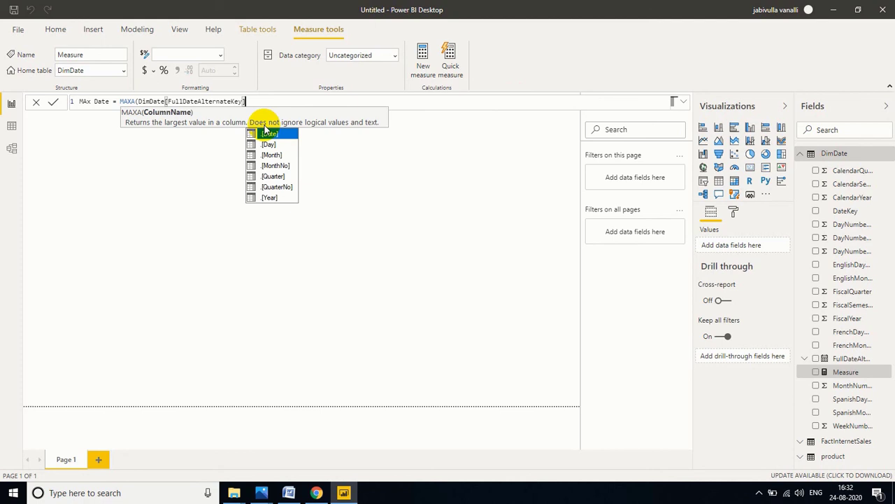
text())
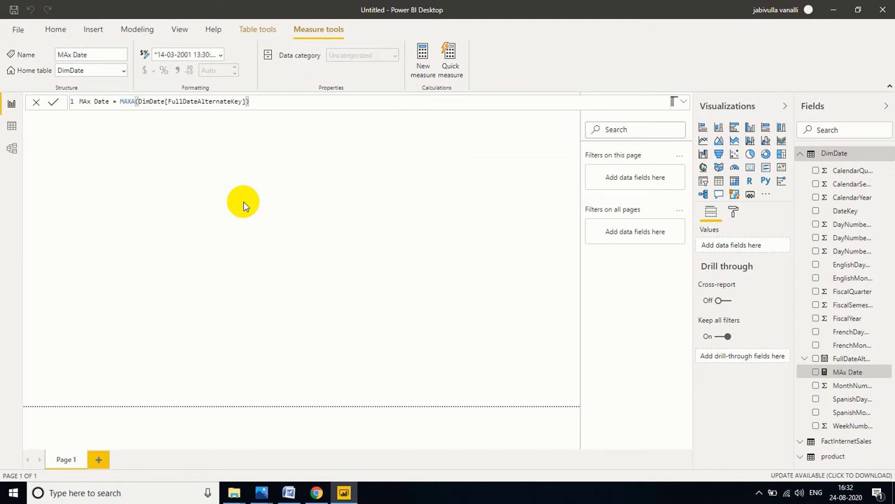
drag(848, 372, 146, 213)
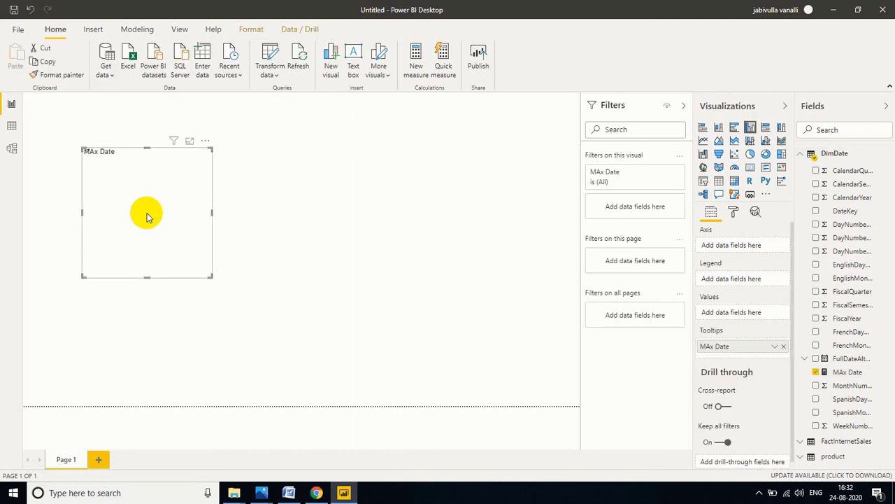
drag(210, 274, 316, 231)
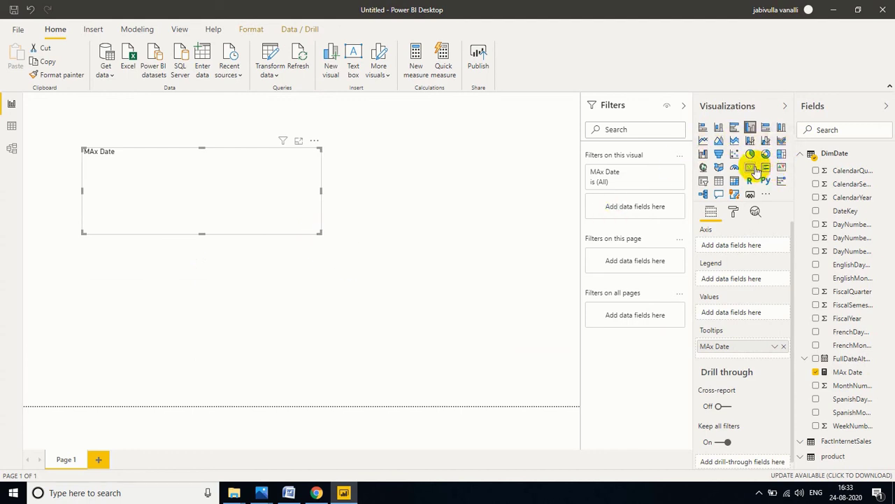
click(751, 169)
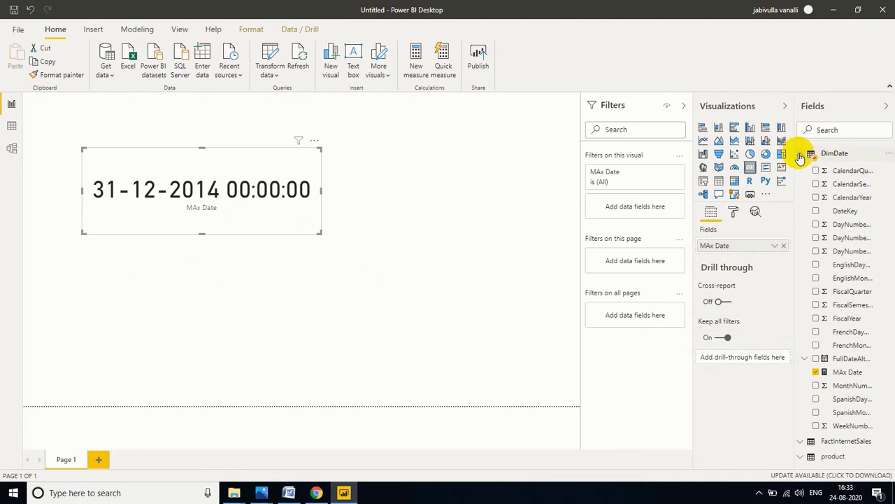
click(800, 155)
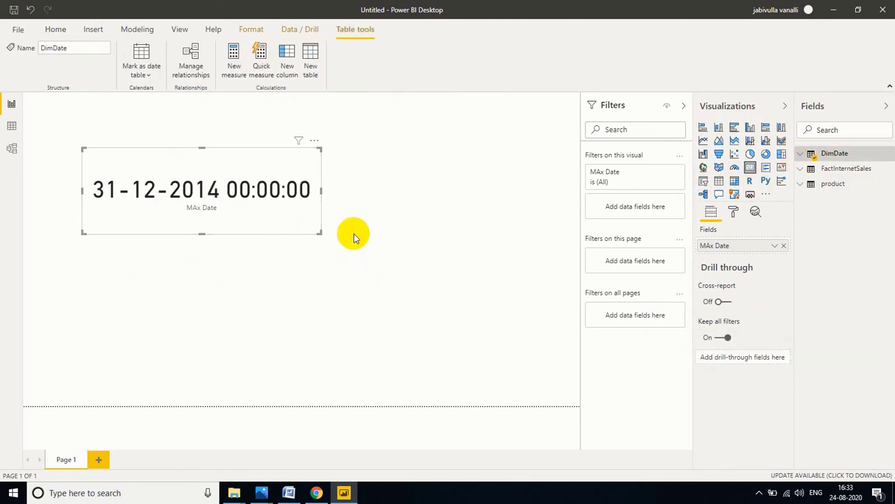
- Expand the FactInternetSales table to show its columns
right_click(828, 173)
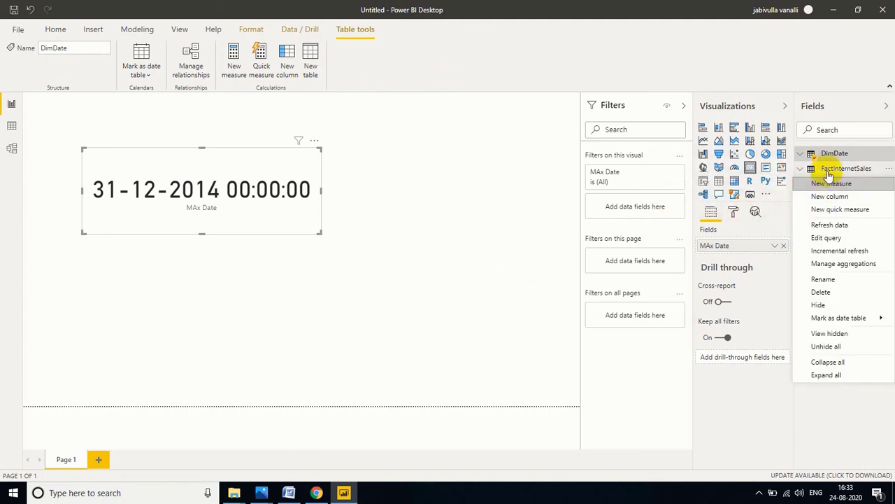
click(799, 172)
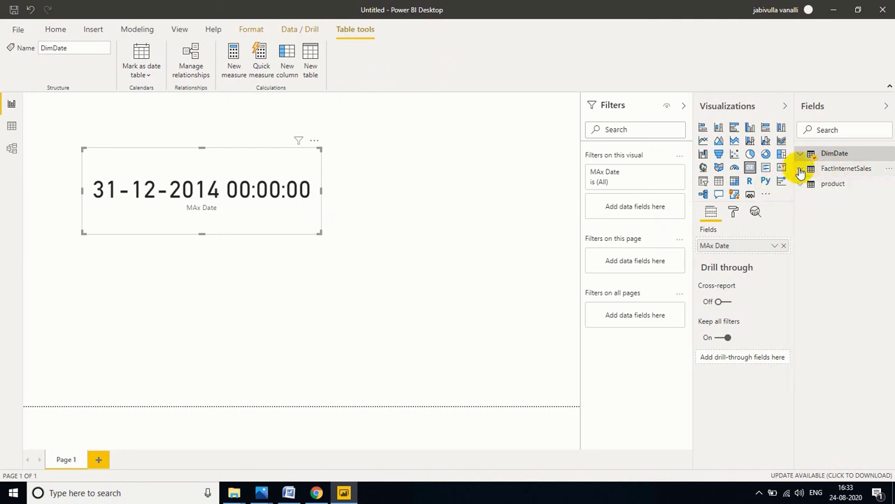
click(801, 170)
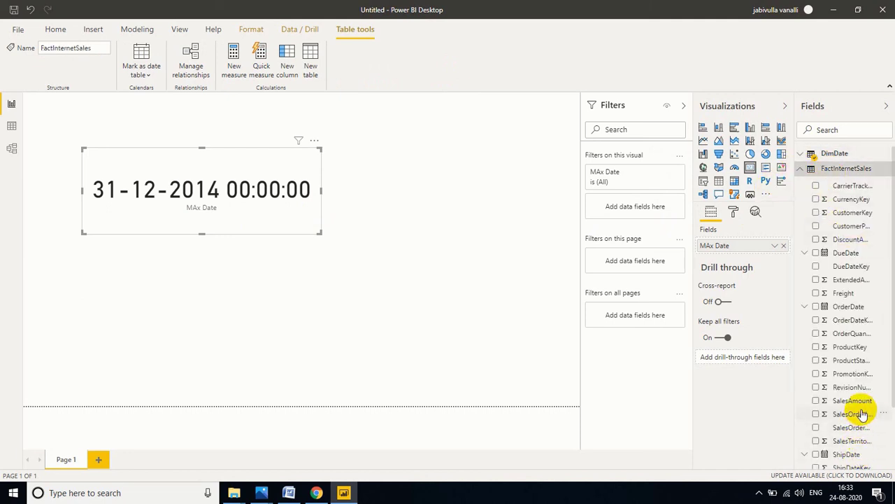
- Create the measure MAX Sales = MAXA(FactInternetSales[SalesAmount]) in FactInternetSales
right_click(857, 170)
click(848, 184)
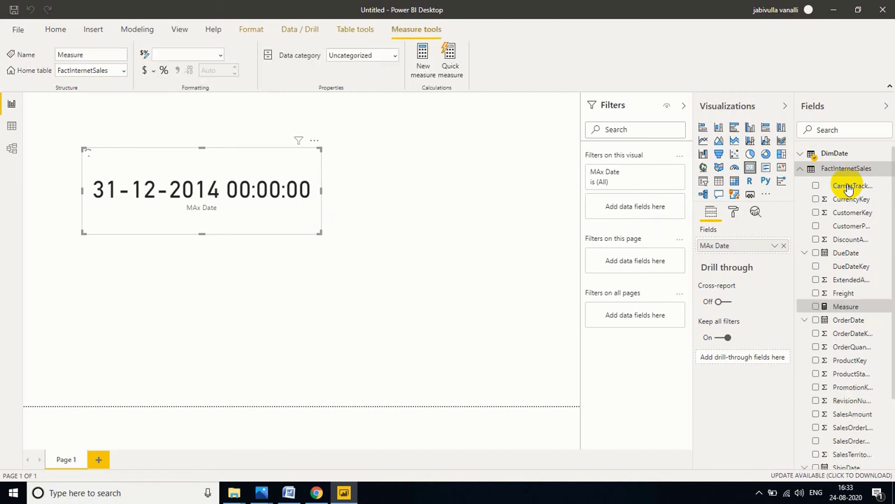
text(MA)
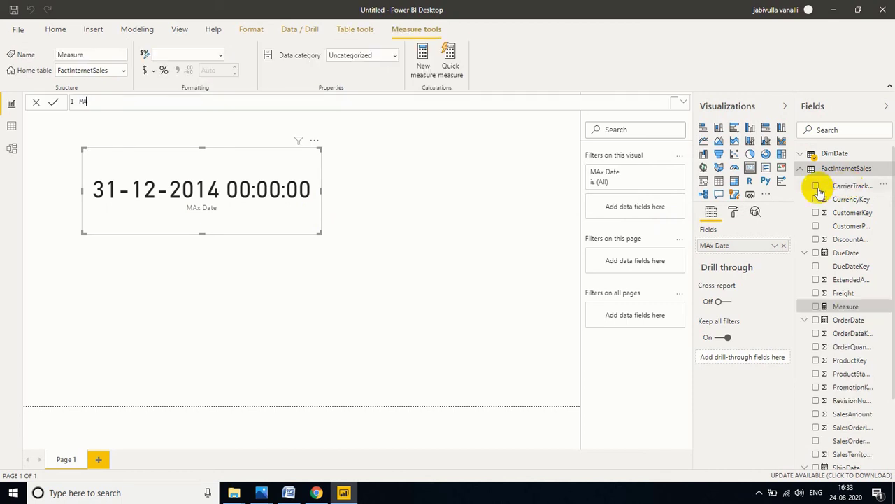
text(X Sales = maxa)
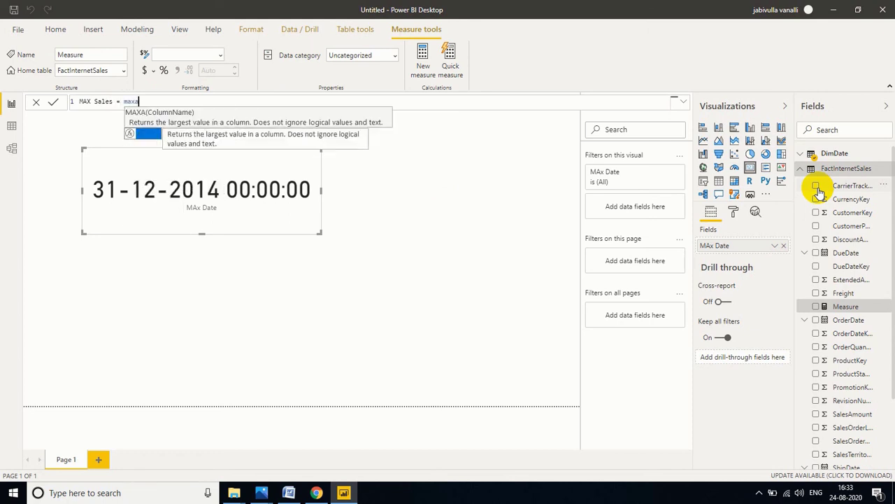
key(Tab)
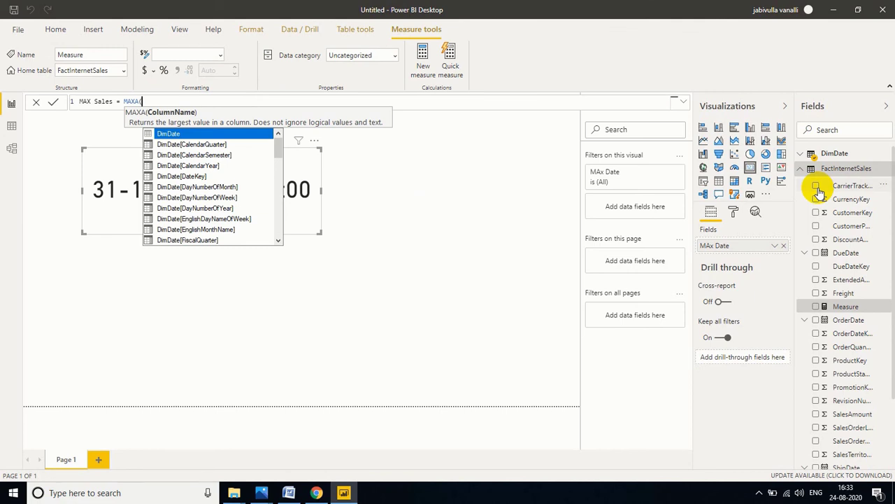
text(amou)
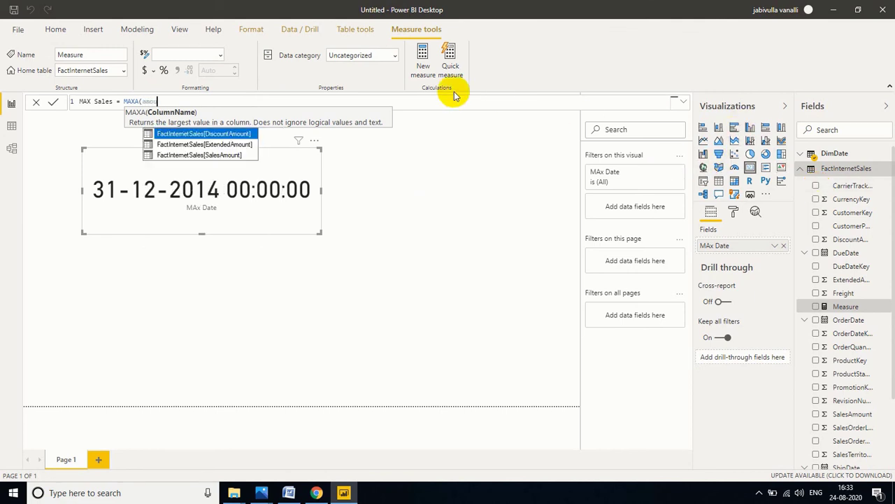
click(180, 155)
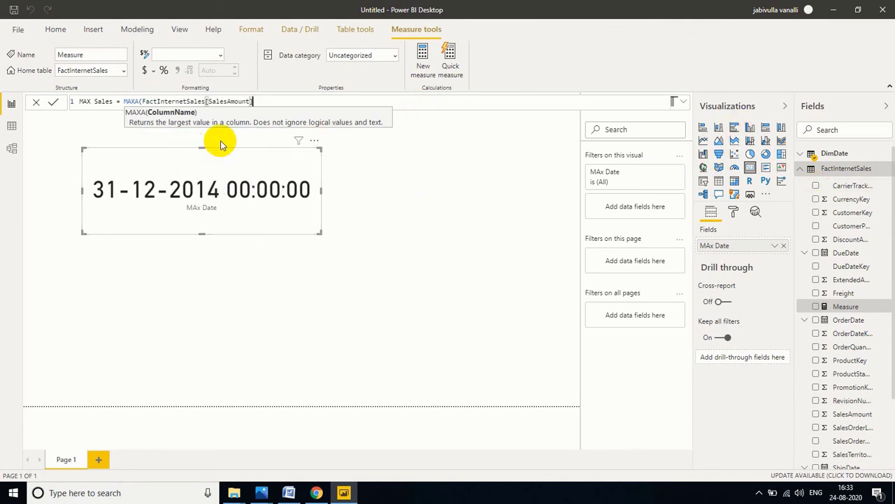
text())
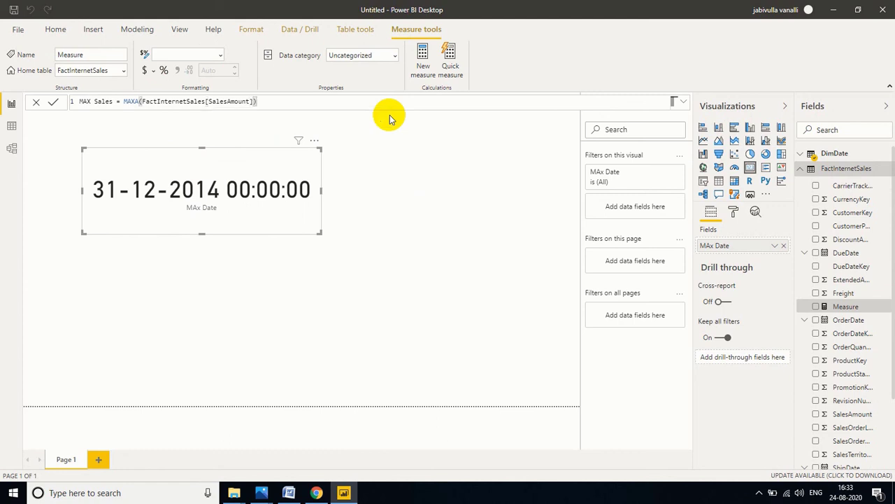
click(403, 30)
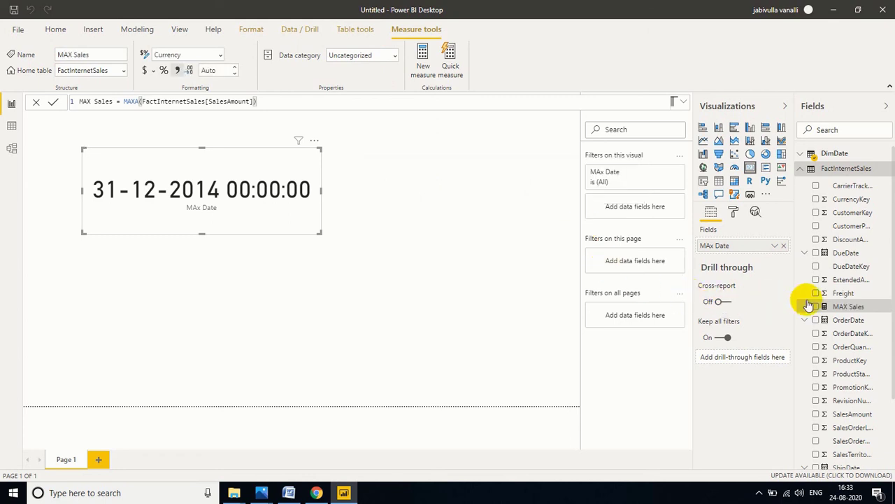
- Place MAX Sales below the date card as a Card visual showing ₹3.58K, then collapse FactInternetSales
drag(846, 308, 147, 297)
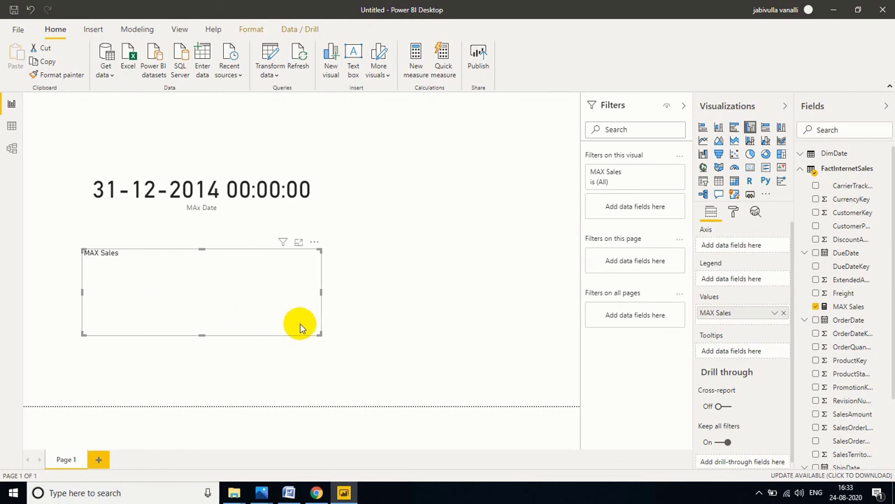
click(751, 169)
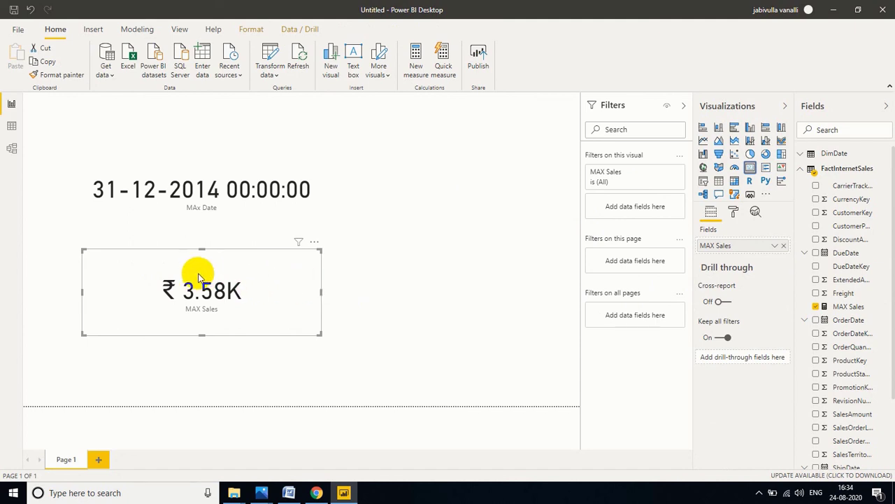
click(805, 168)
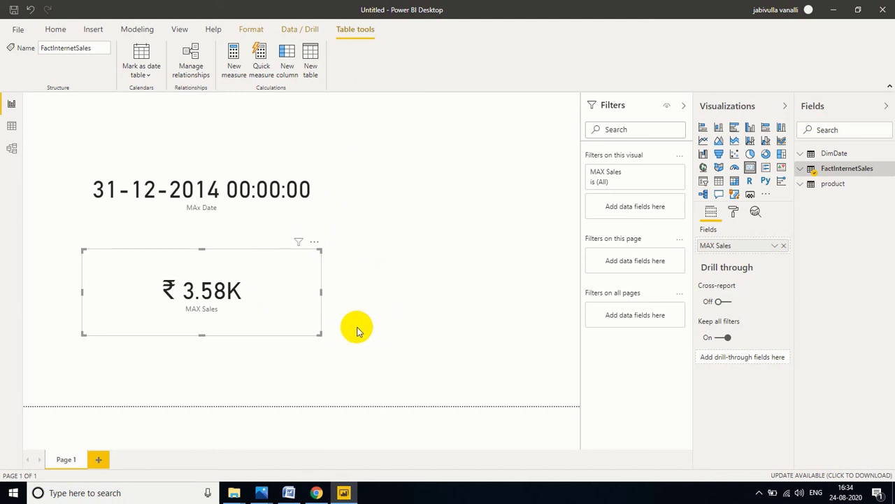
- Bring Photos to the front displaying the End Screen.jpg image
click(264, 491)
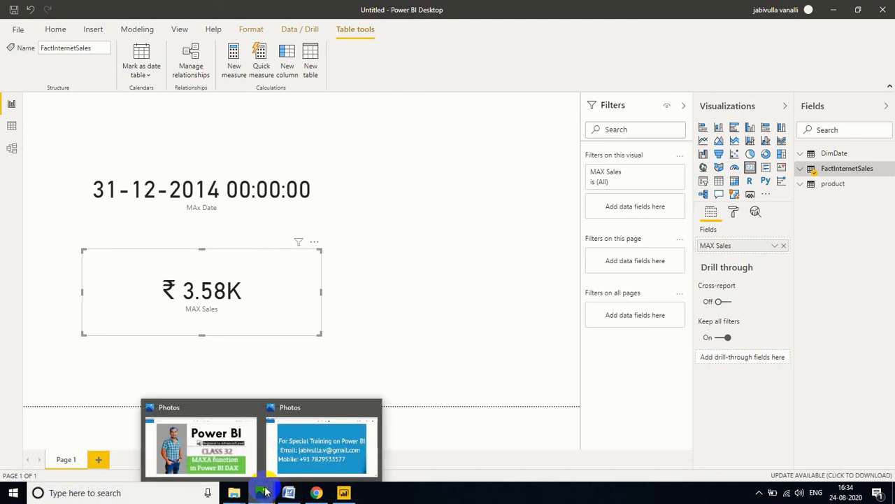
click(294, 446)
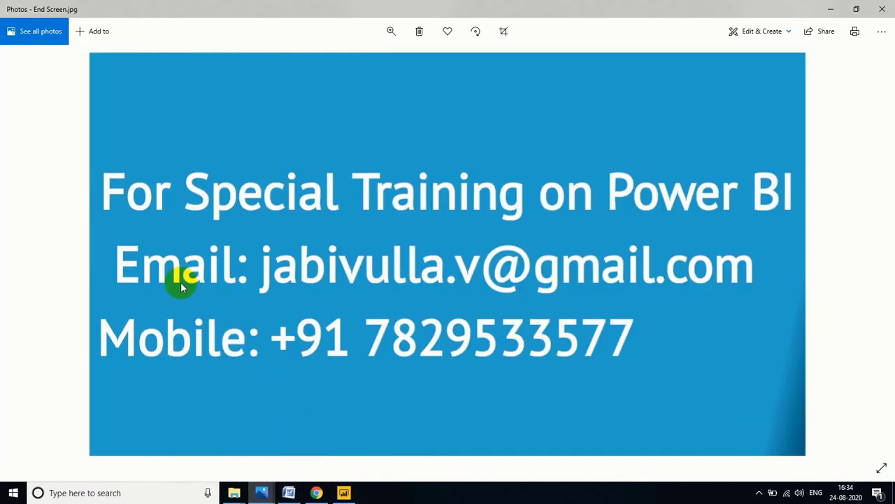